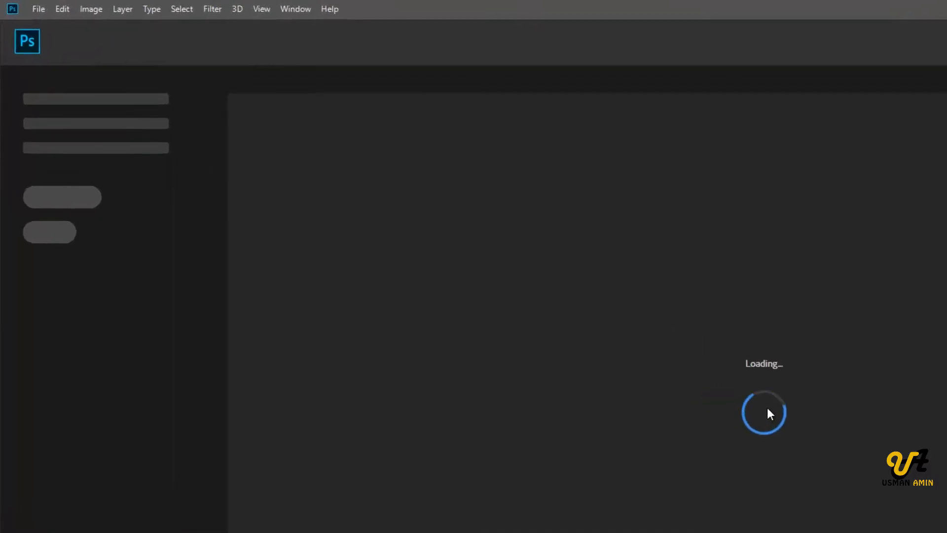
Create a new document named SpaceX Billboard, 1080 by 1300 pixels at 72 pixels/inch
click(52, 12)
click(60, 31)
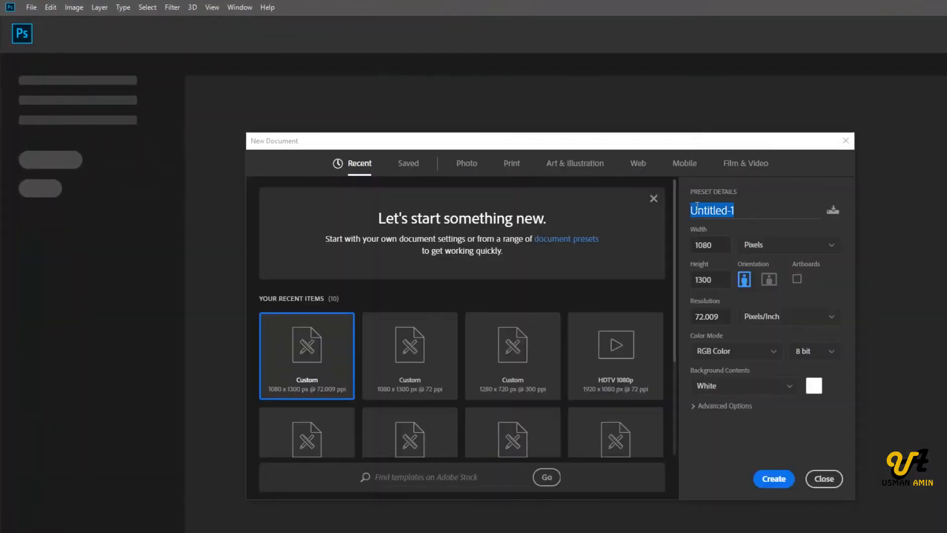
text(SpaceX Billboard)
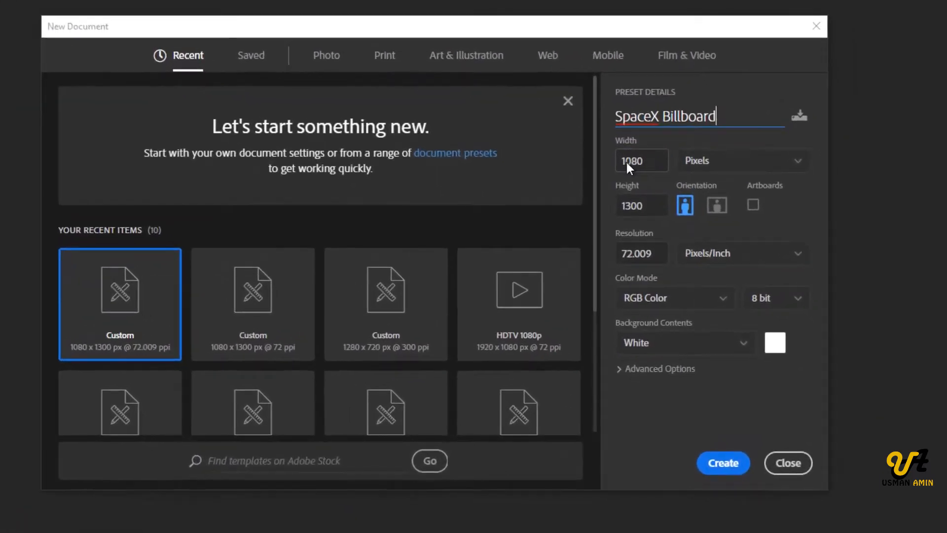
double_click(692, 245)
text(10)
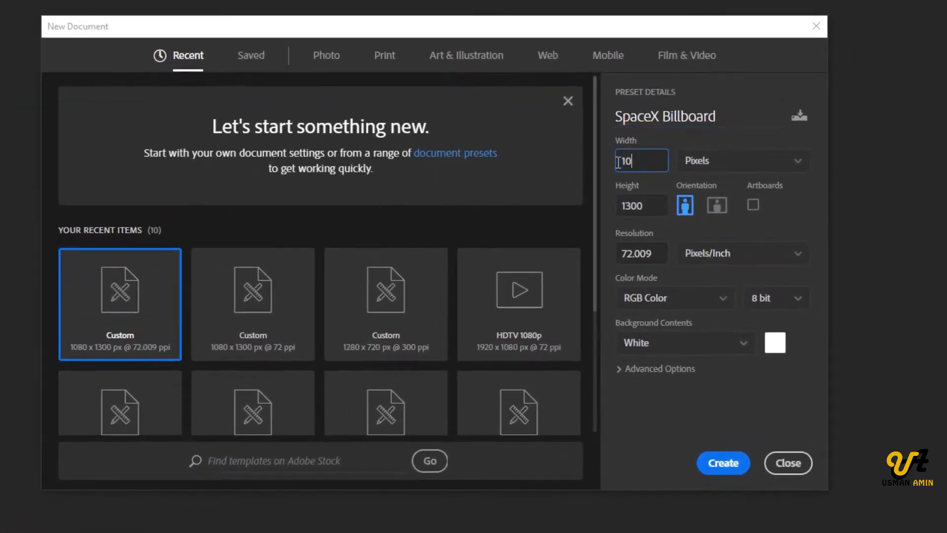
double_click(644, 206)
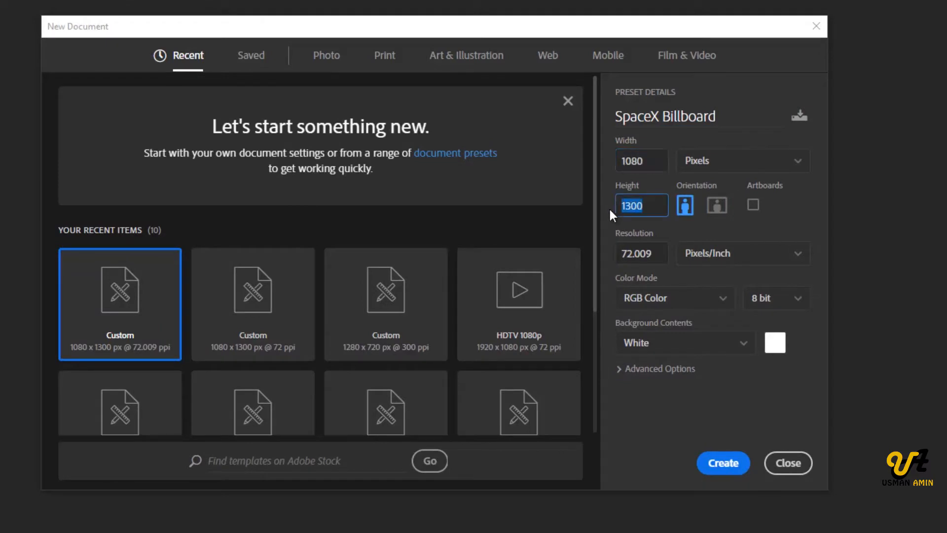
text(1300)
drag(665, 254, 612, 268)
text(72)
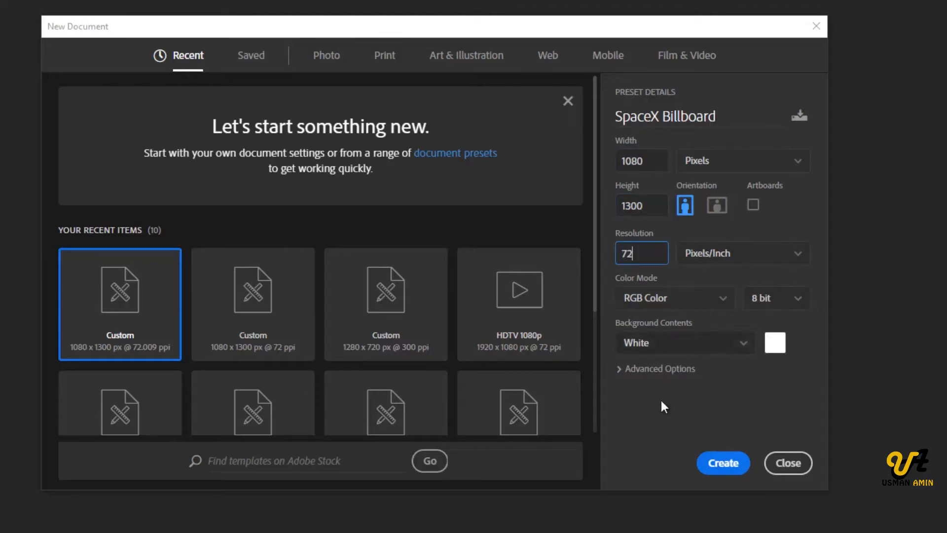
click(723, 463)
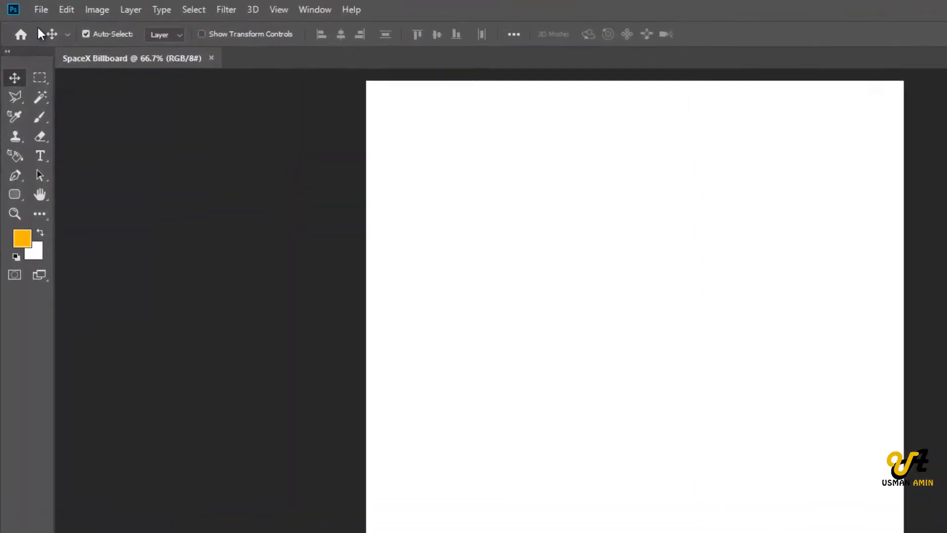
Place the SpaceX_-_Billboard image from the Startup Pakistan folder as an embedded object
click(28, 6)
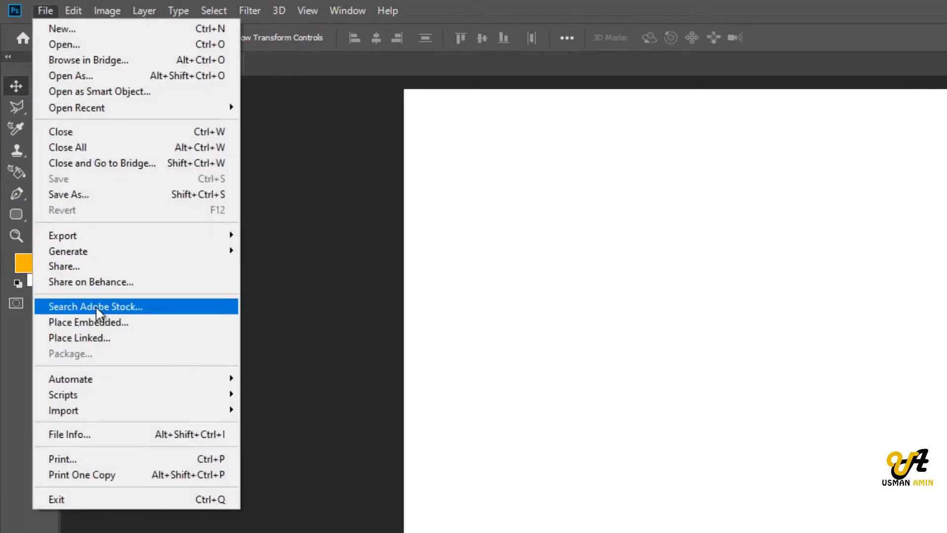
click(97, 322)
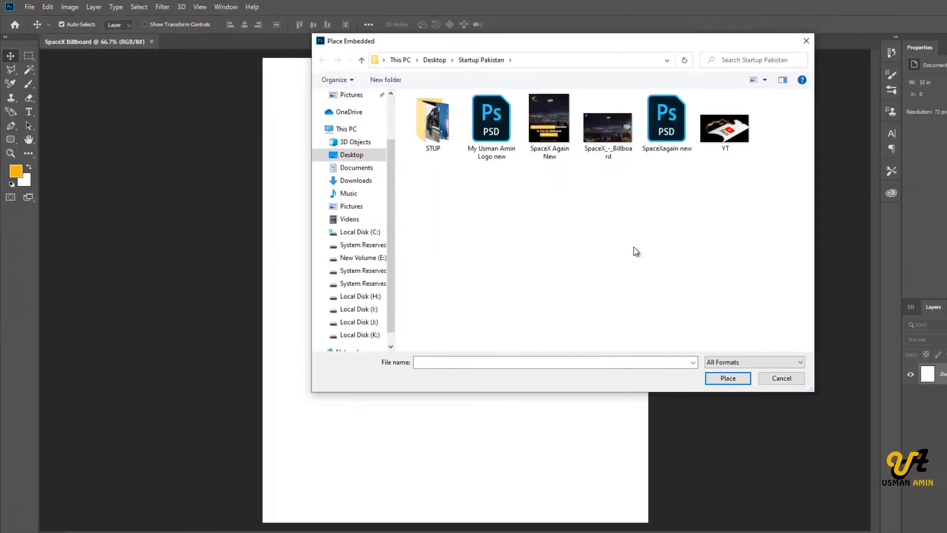
click(609, 148)
click(728, 378)
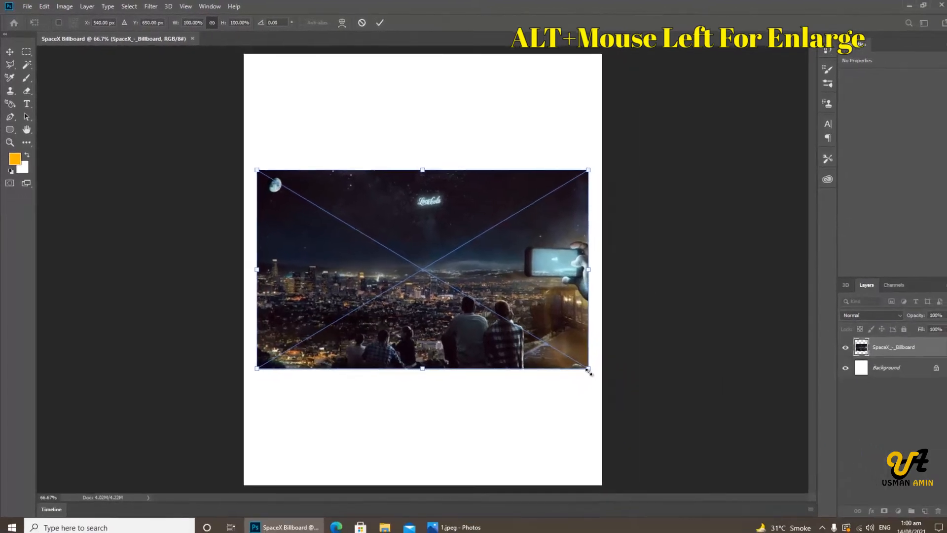
Enlarge the placed image from its centre to about 188% and move it up to the canvas's upper edge
drag(585, 368, 712, 490)
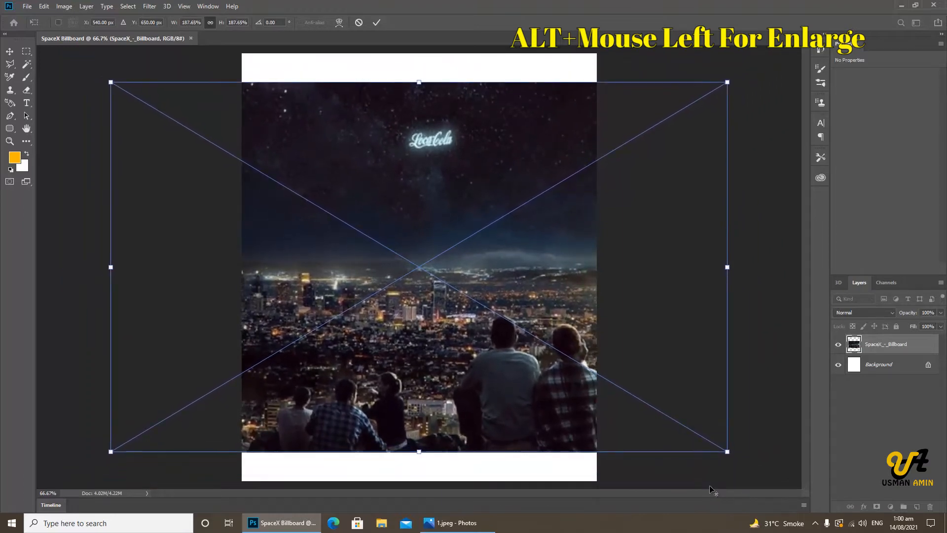
key(Return)
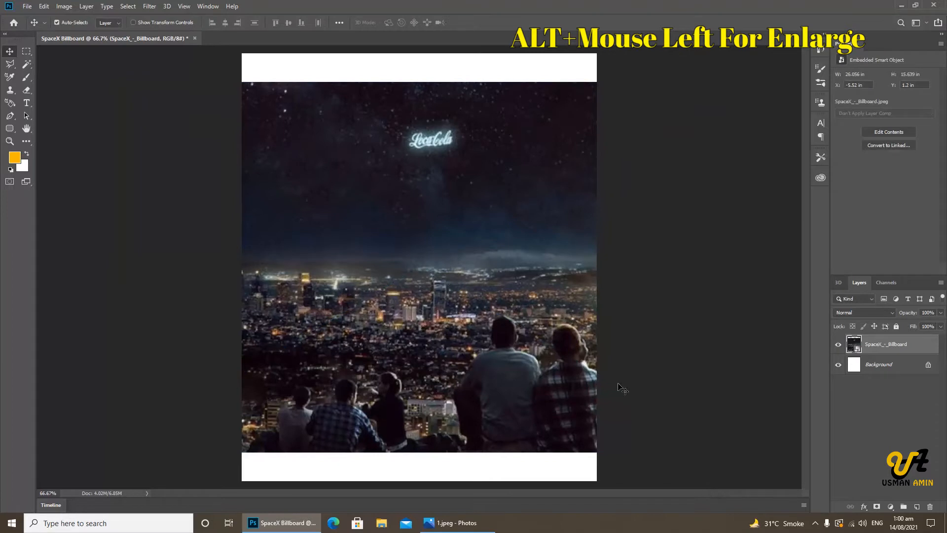
drag(521, 301, 513, 268)
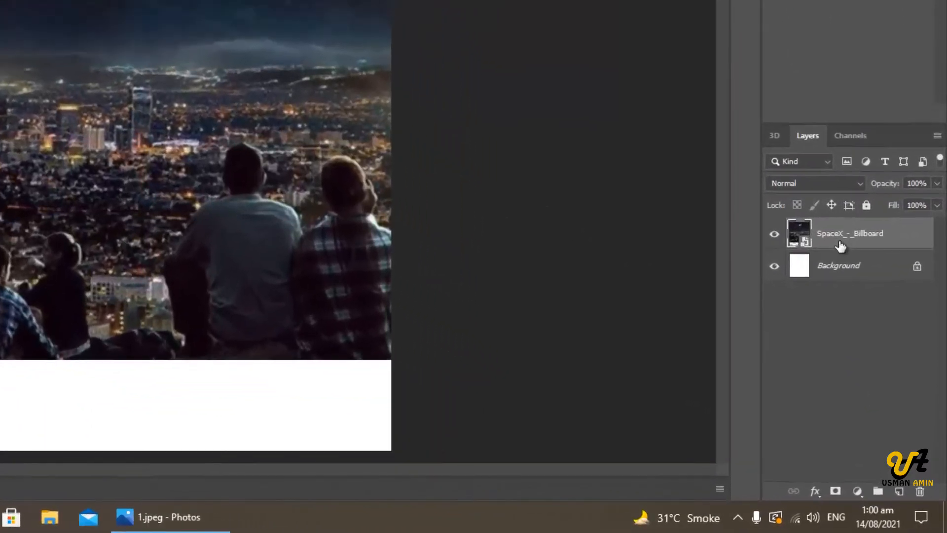
Rasterize the SpaceX_-_Billboard layer and add a new empty layer above it
right_click(866, 231)
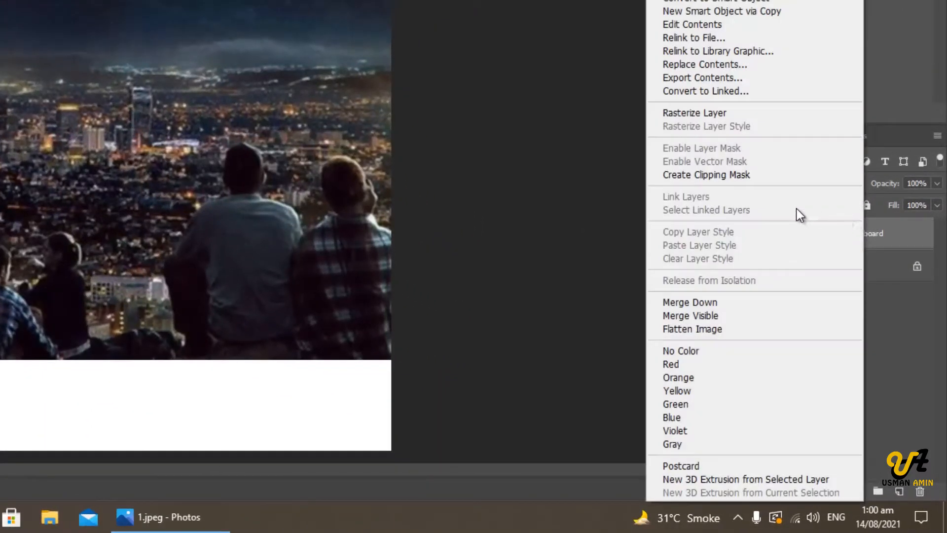
click(712, 114)
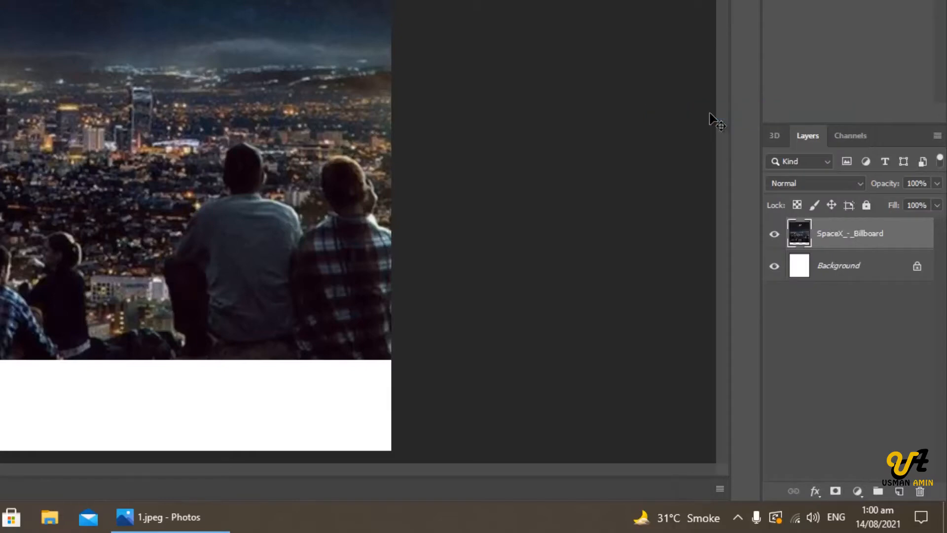
click(901, 491)
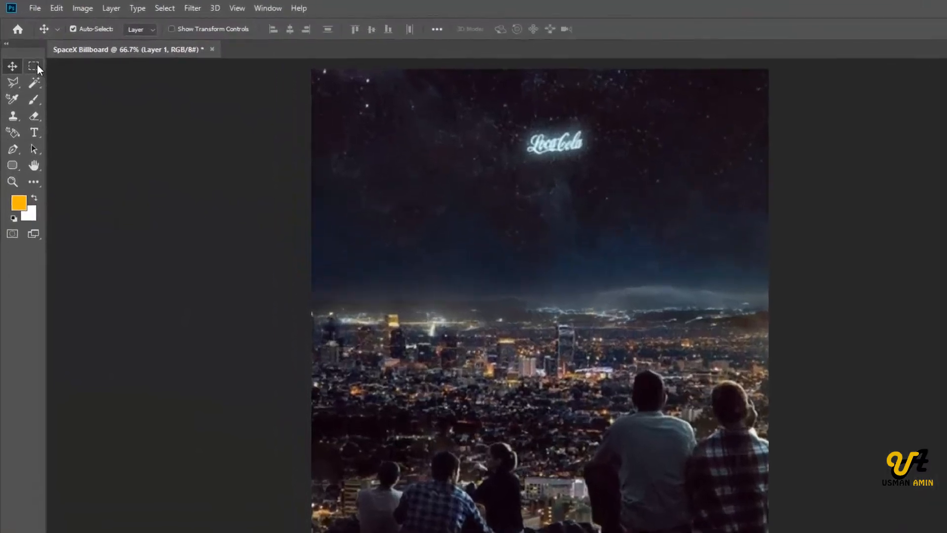
Select the full-width lower third of the canvas with the Rectangular Marquee tool, covering the white strip and the seated people
click(34, 66)
right_click(36, 65)
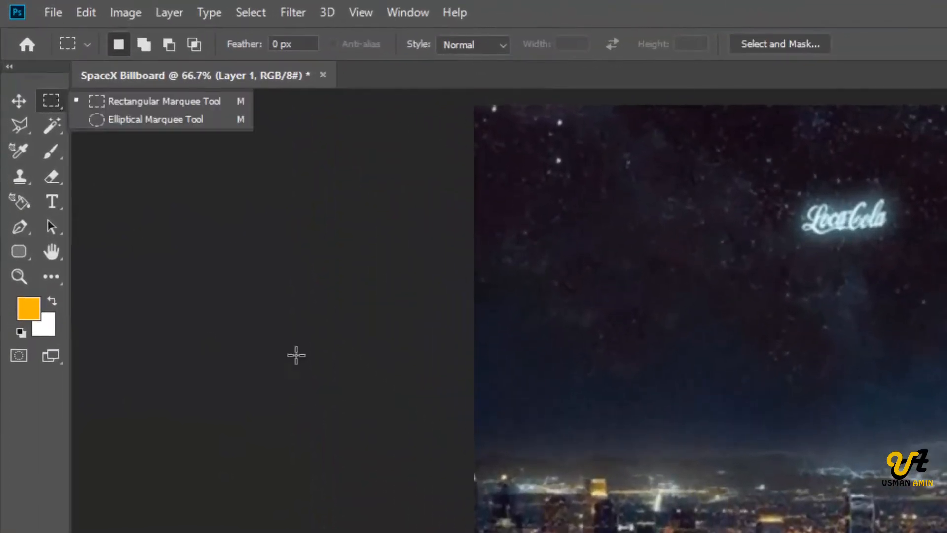
click(147, 102)
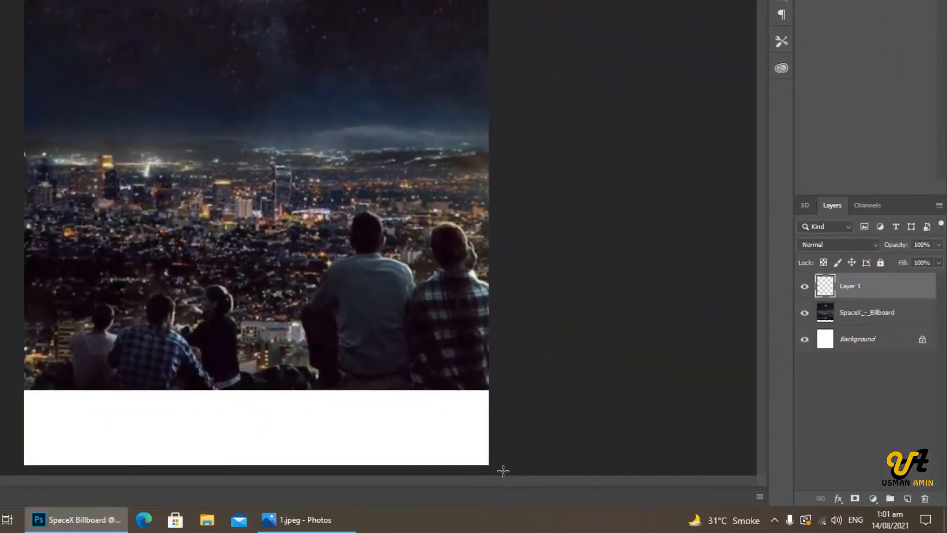
drag(618, 528, 85, 336)
drag(11, 272, 9, 277)
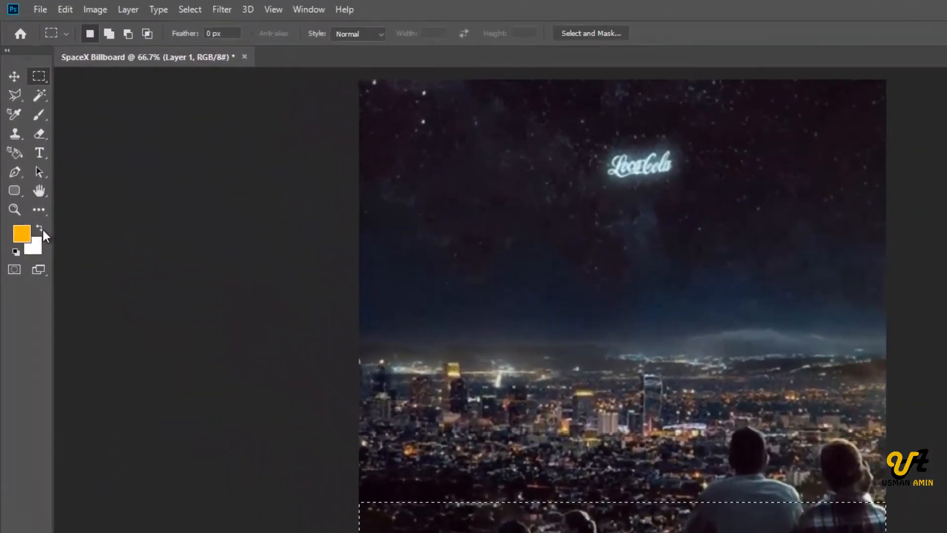
Set the foreground colour to black, fill the selection on the new layer with it and deselect
click(40, 229)
click(22, 232)
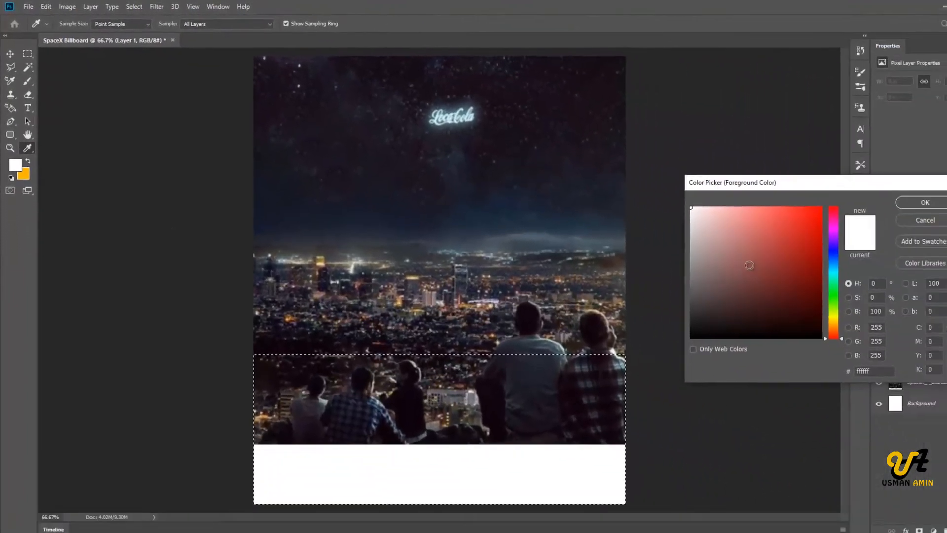
drag(867, 406, 845, 439)
click(875, 197)
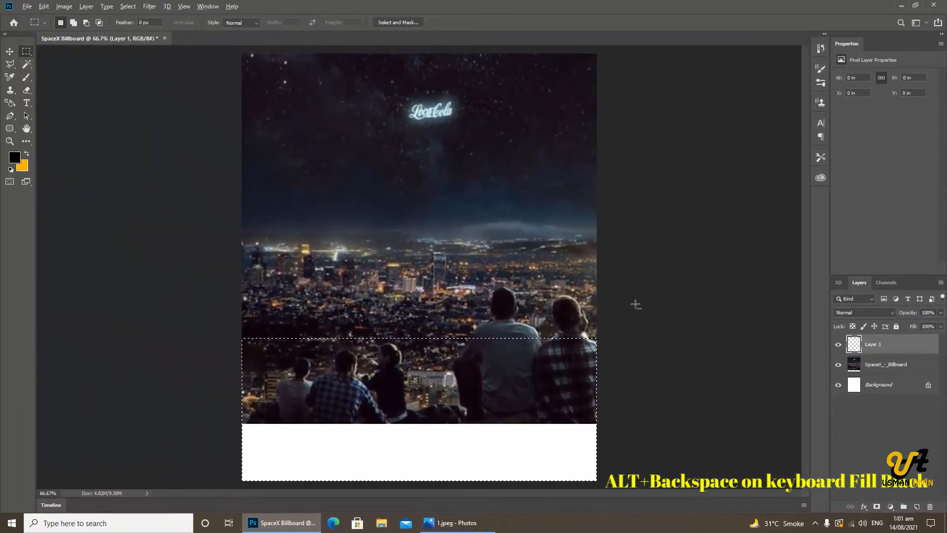
key(alt+BackSpace)
key(ctrl+d)
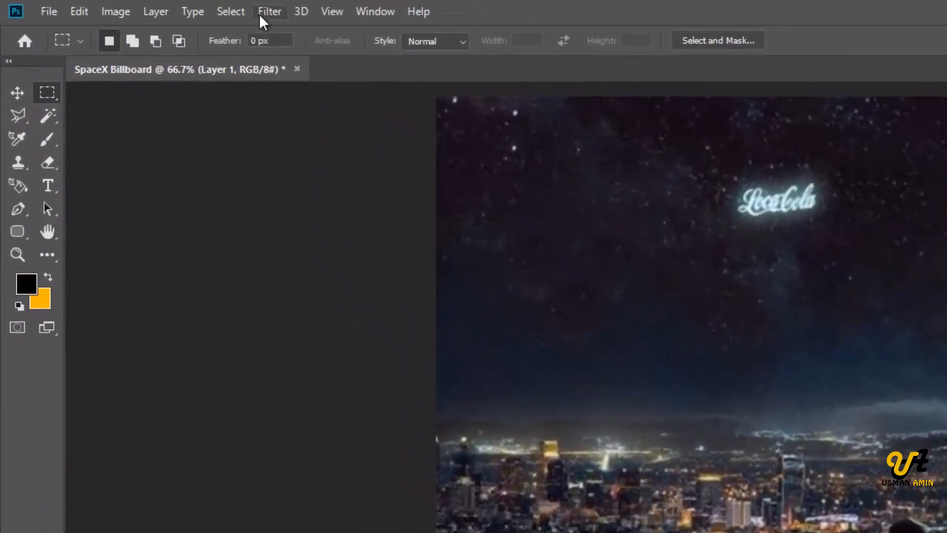
Apply a Gaussian Blur to the black-filled layer to soften its edge into the photo
click(148, 7)
mouse_move(303, 214)
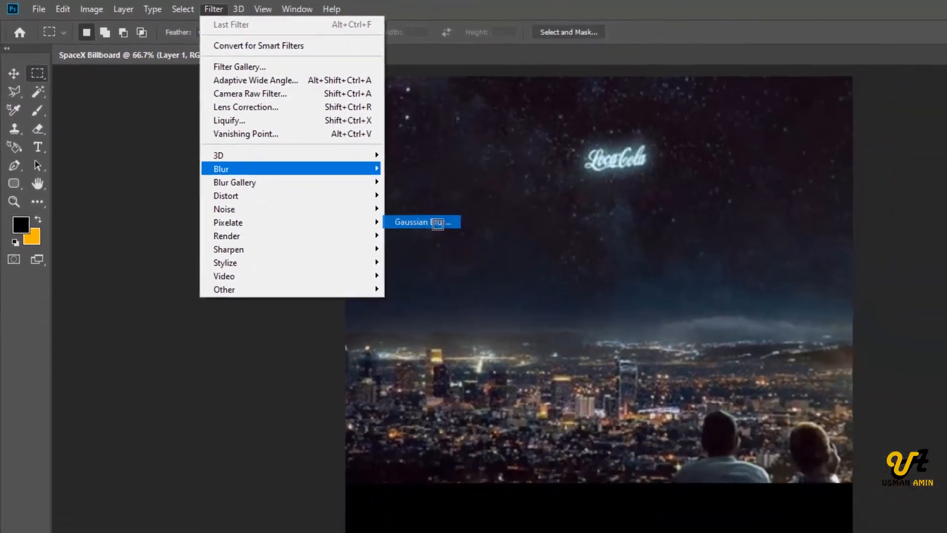
click(557, 281)
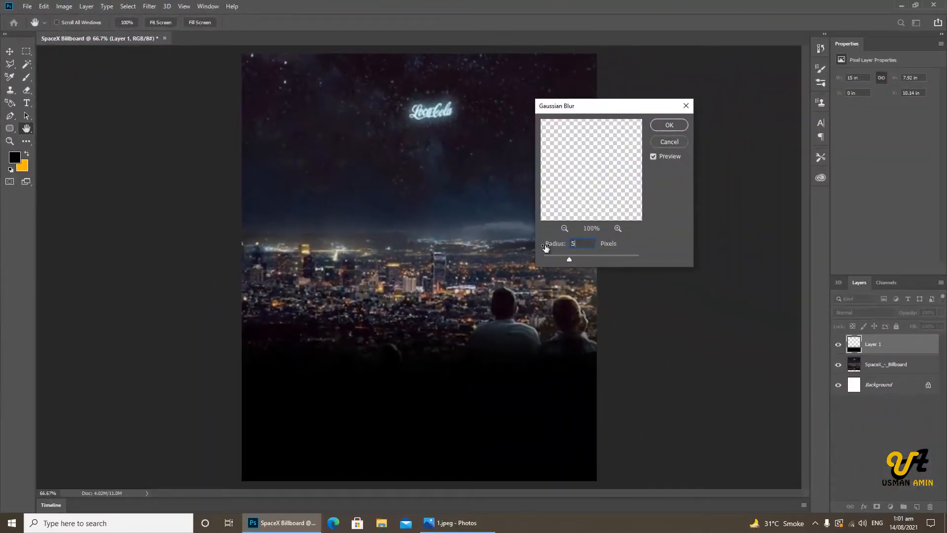
click(668, 125)
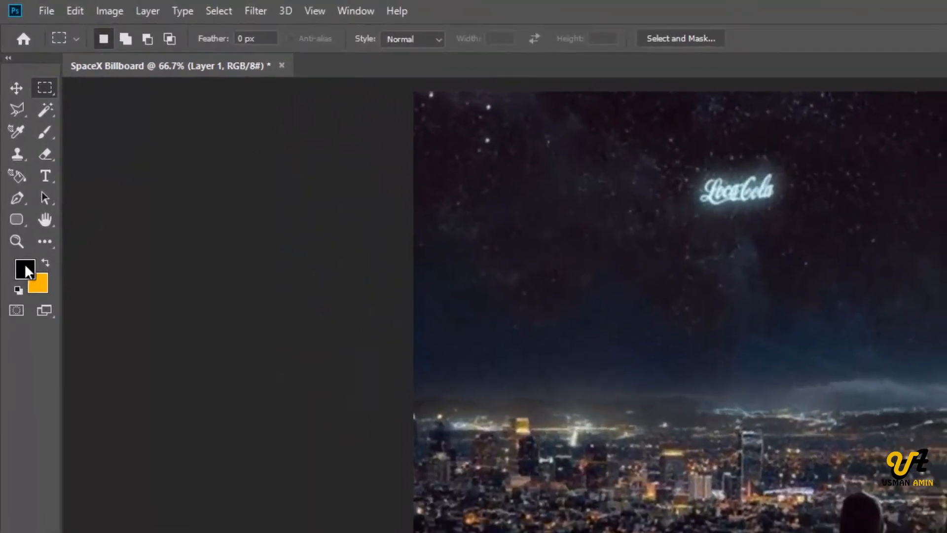
Set the foreground colour to white (ffffff)
click(14, 157)
drag(666, 209, 650, 196)
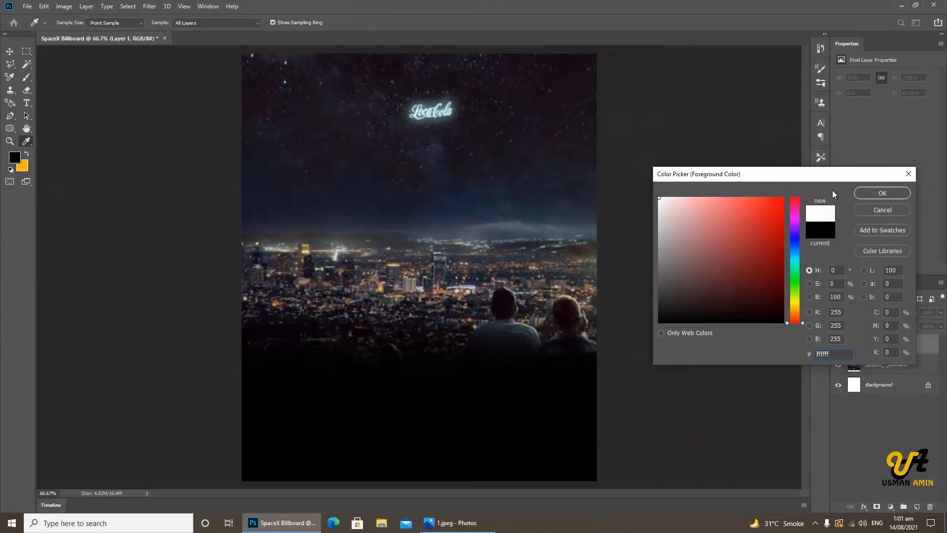
click(882, 193)
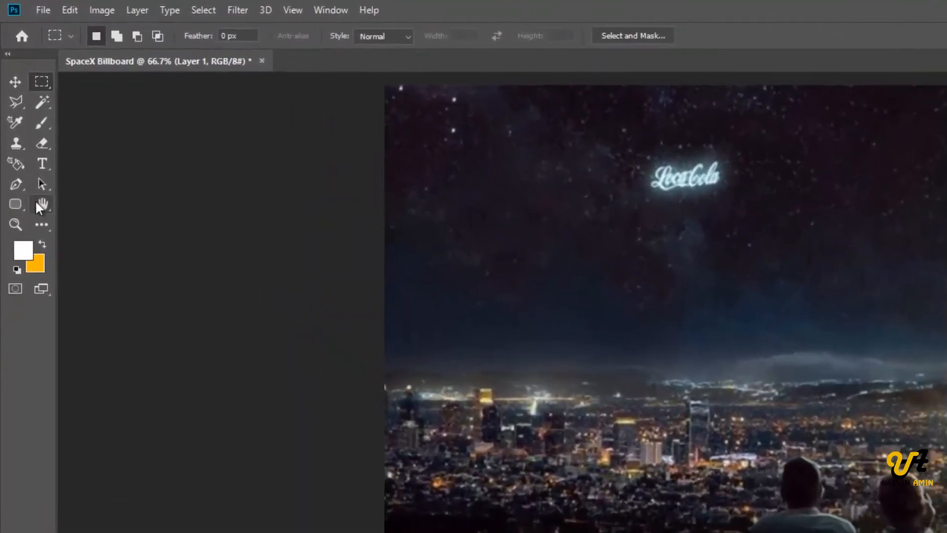
Configure the Type tool with the Franklin Gothic Heavy font, 60 pt size and centred alignment
click(42, 165)
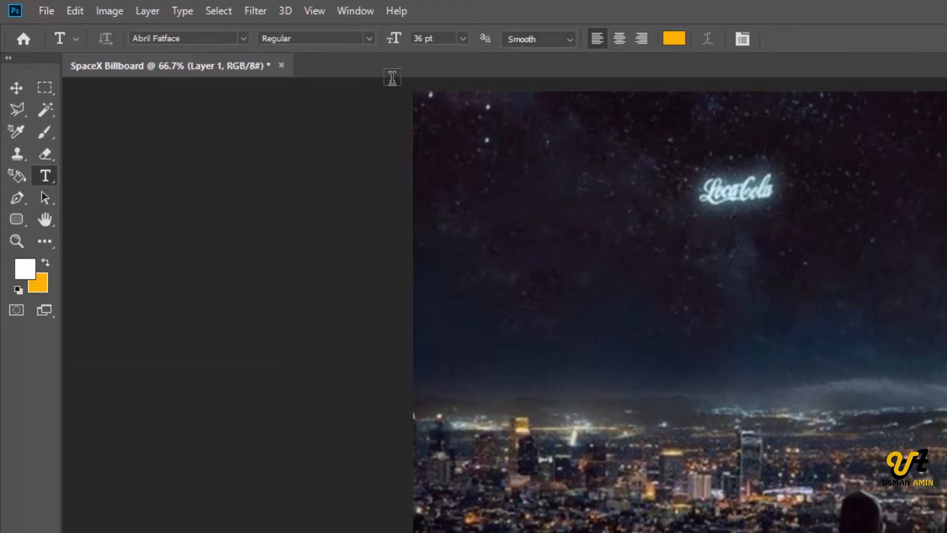
click(463, 41)
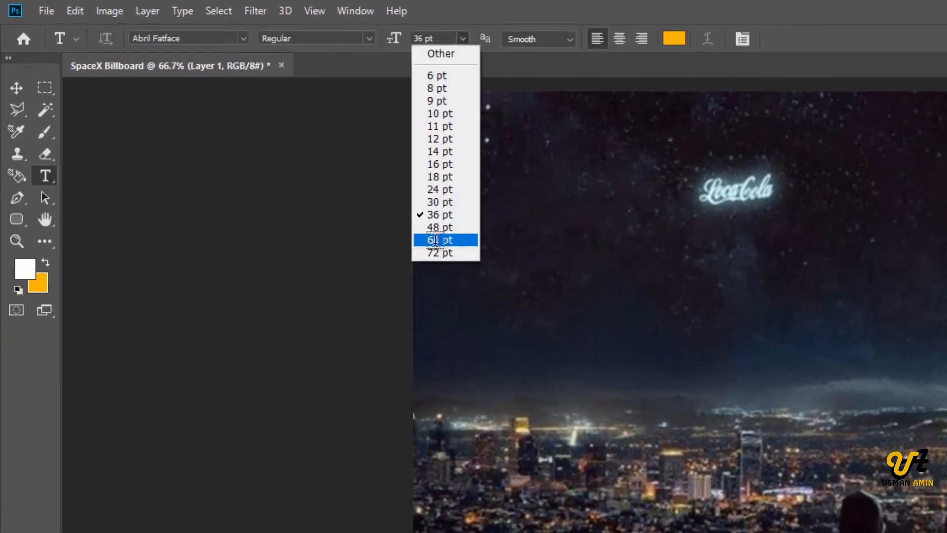
click(435, 240)
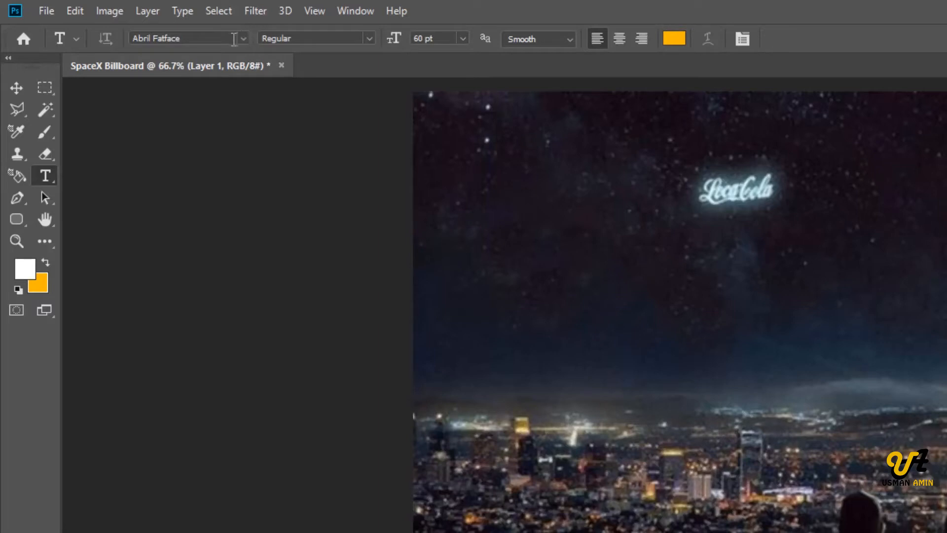
click(245, 43)
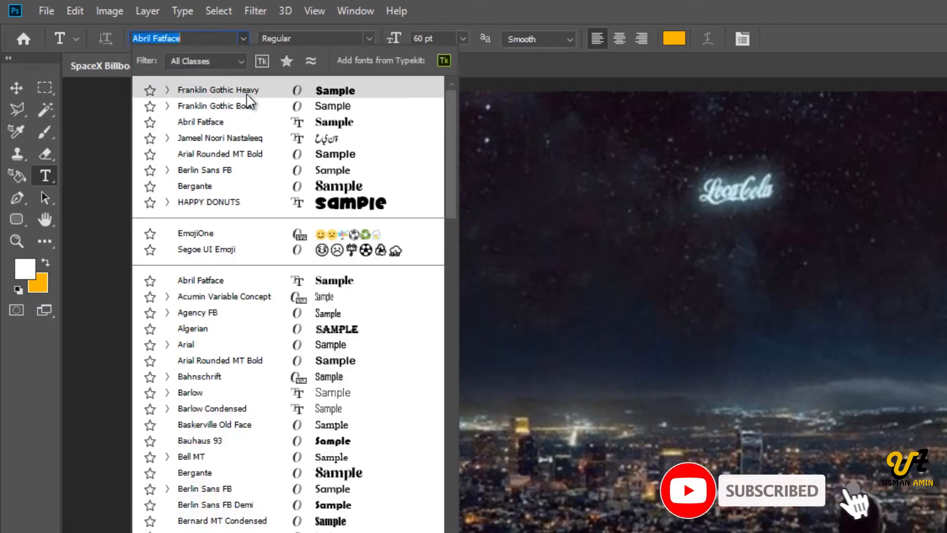
click(247, 92)
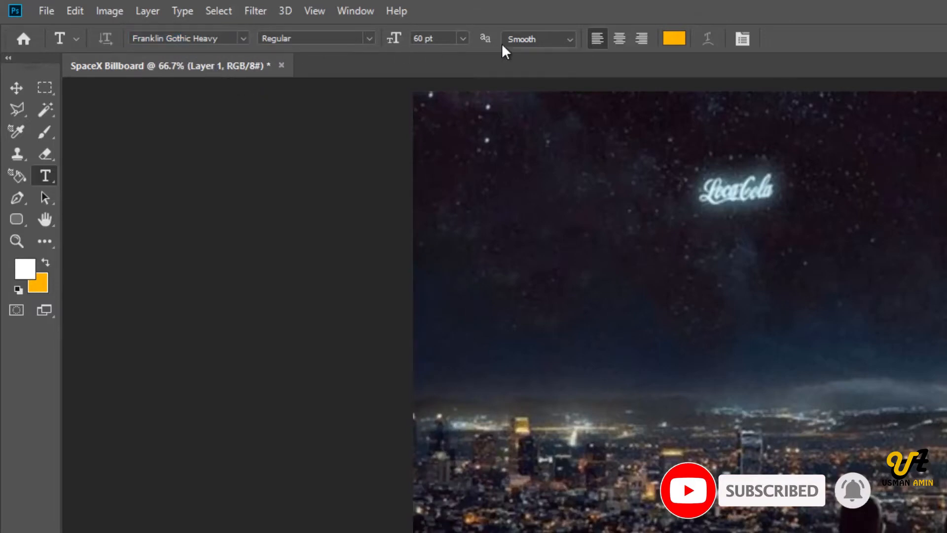
click(616, 42)
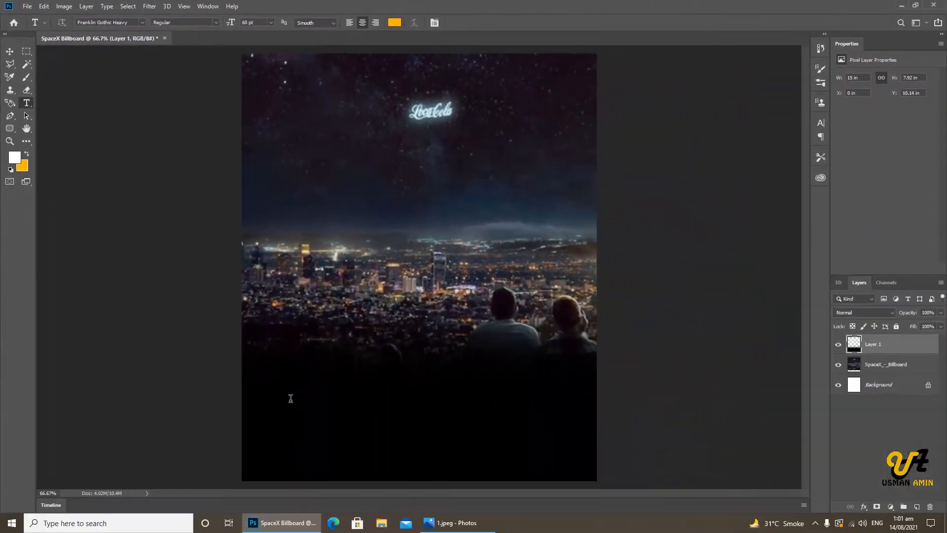
Add a text line reading "SpaceX Launching Satellite" in the black lower part of the post
click(338, 463)
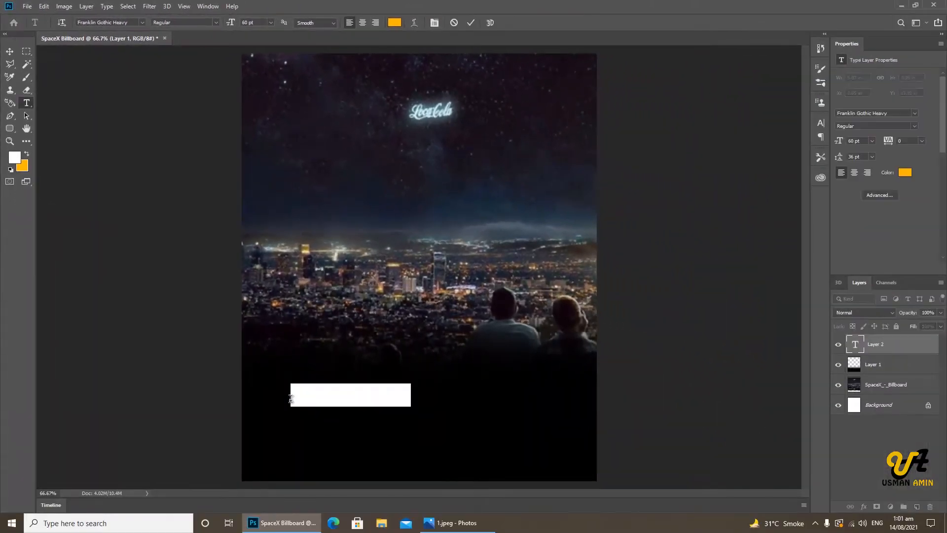
text(Space)
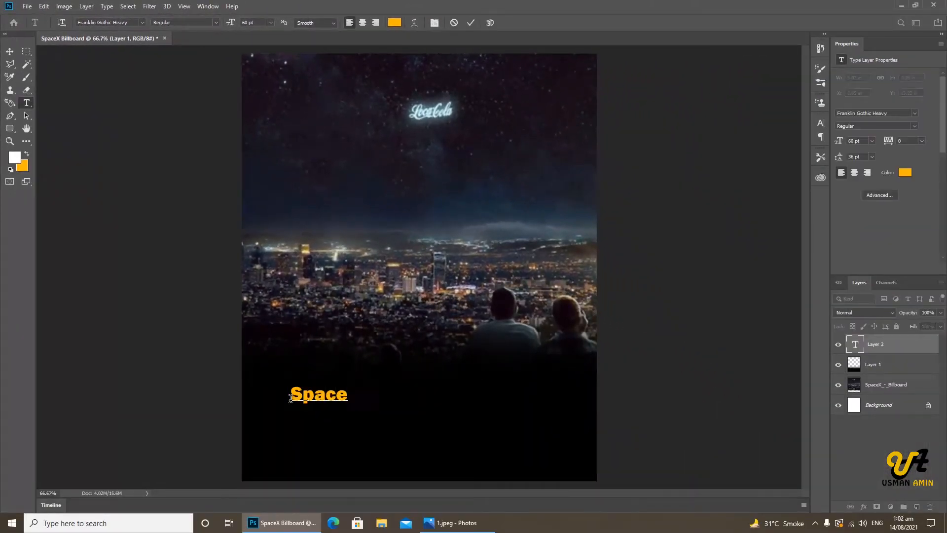
text(X Launching Satell)
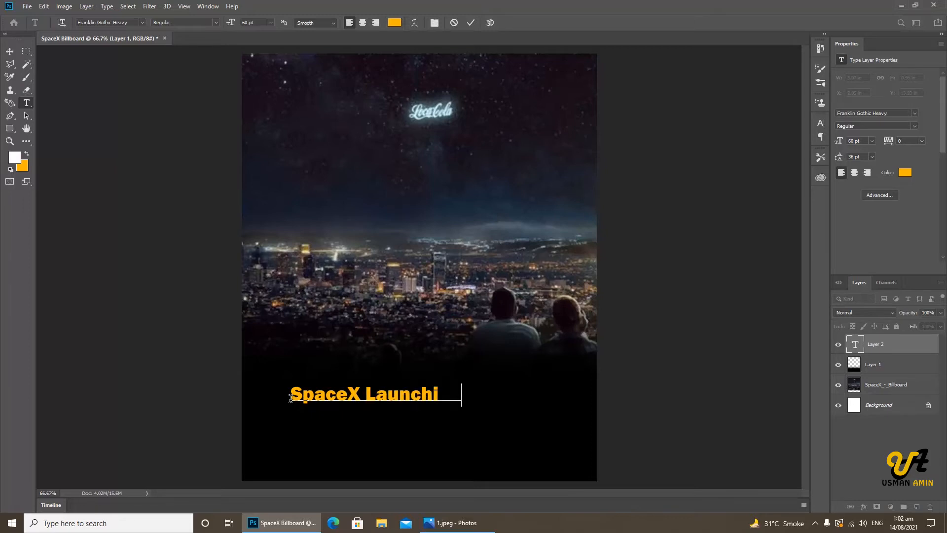
text(ite)
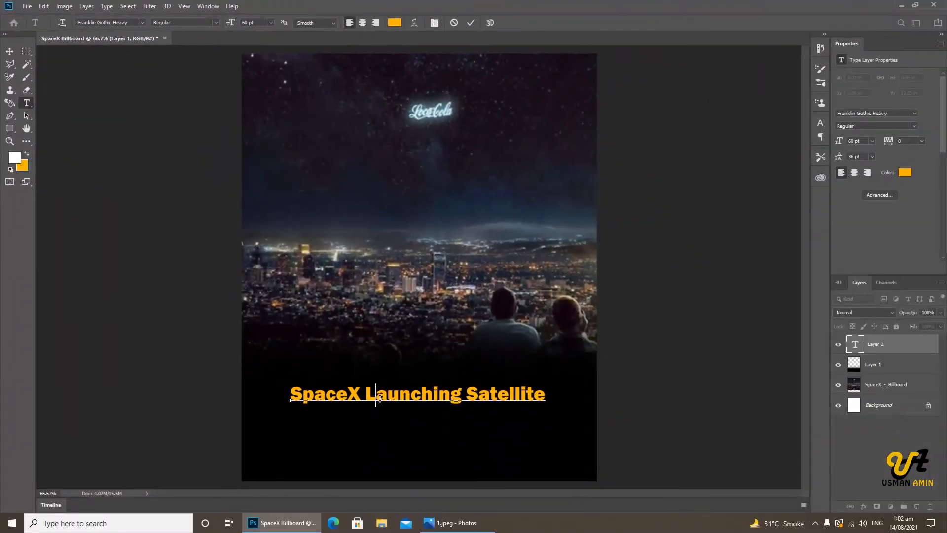
Recolour the whole headline line white (ffffff) and move it up to the upper edge of the black area
key(ctrl+a)
click(21, 156)
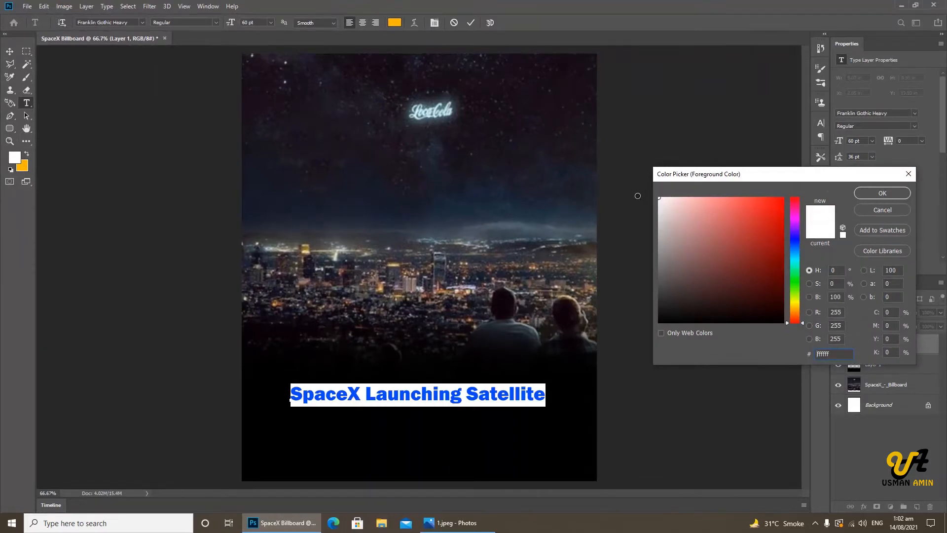
click(872, 197)
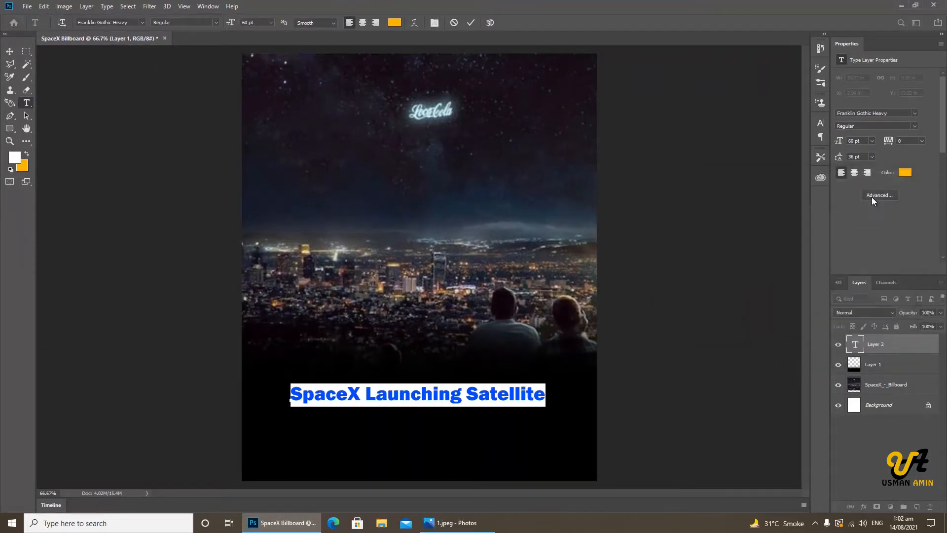
click(9, 51)
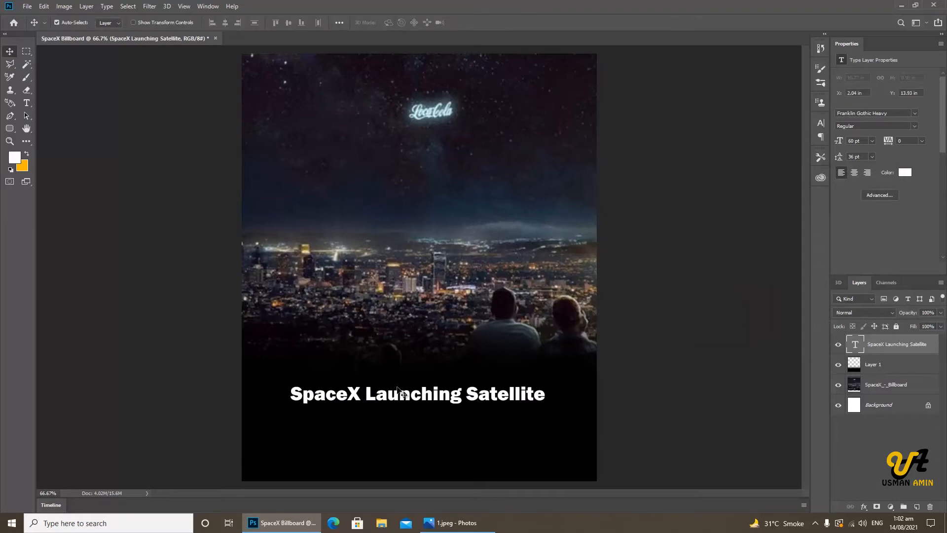
drag(408, 395, 403, 362)
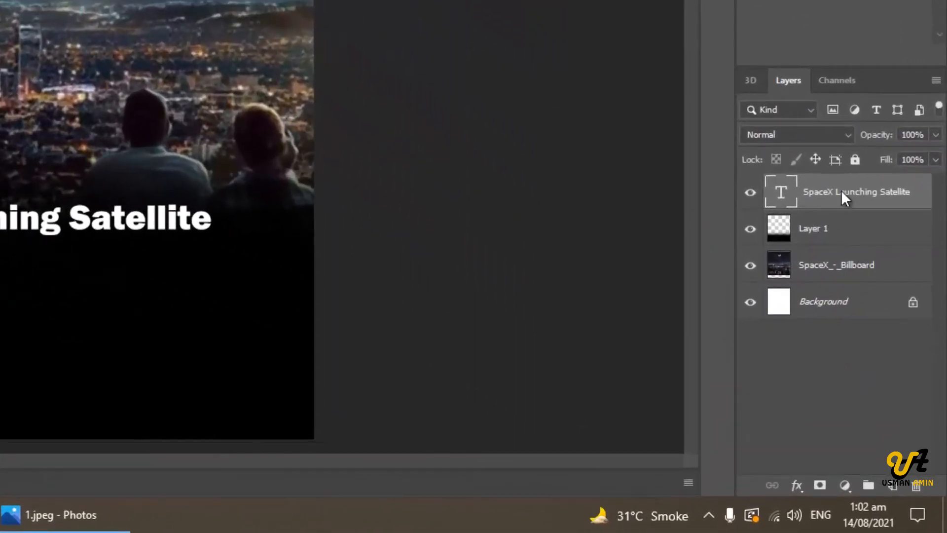
Duplicate the headline text layer as "2nd text Line" and place the copy directly below the first line
right_click(892, 344)
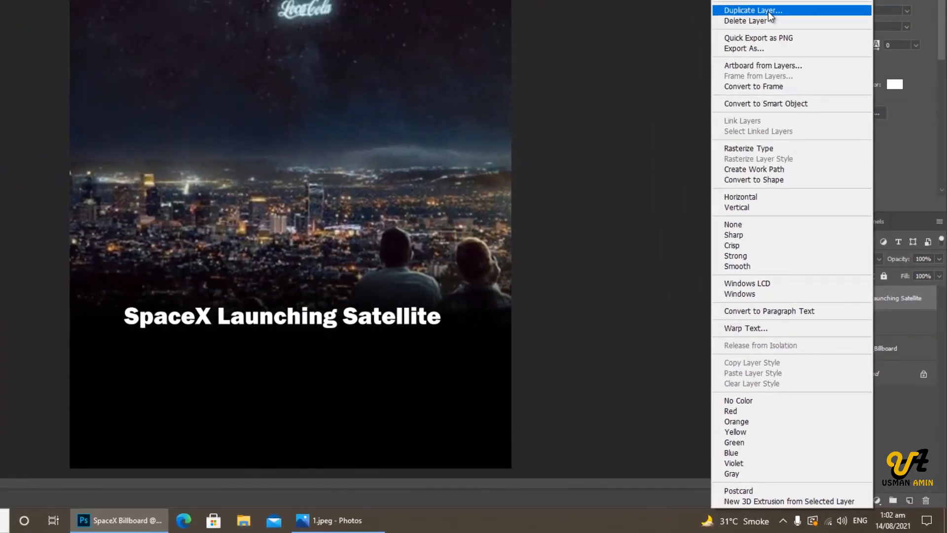
click(768, 9)
text(2n)
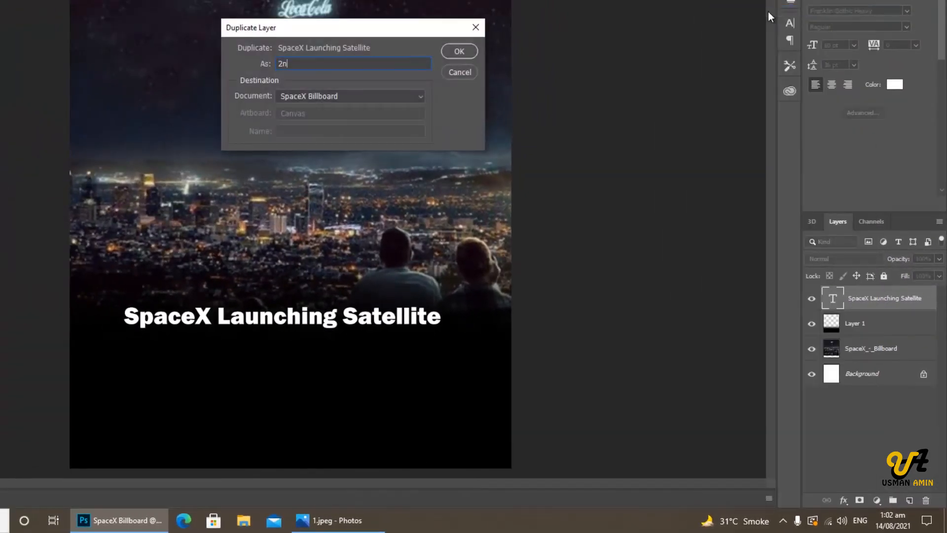
text(d text Line)
click(469, 51)
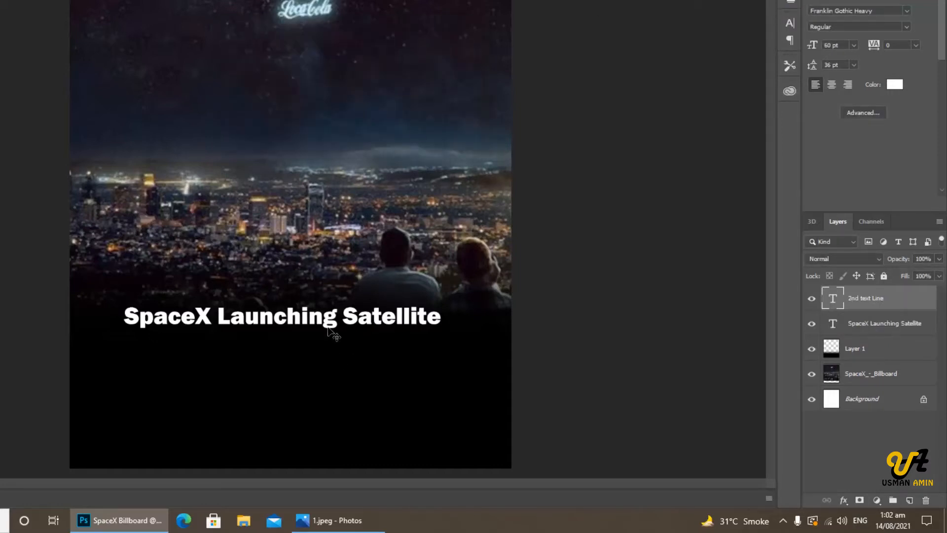
drag(329, 323, 329, 365)
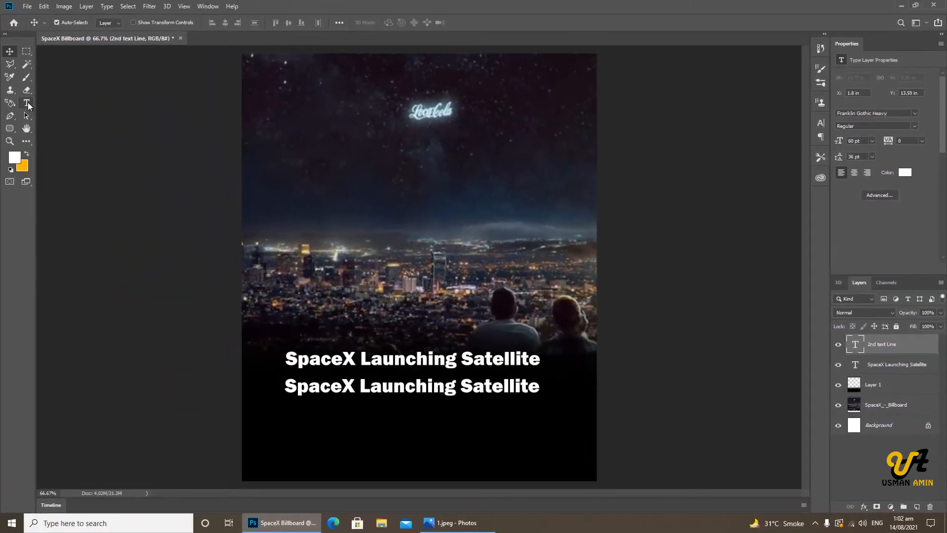
Replace the text of the second line with "to Put Up Billboard"
click(27, 103)
click(390, 388)
key(ctrl+a)
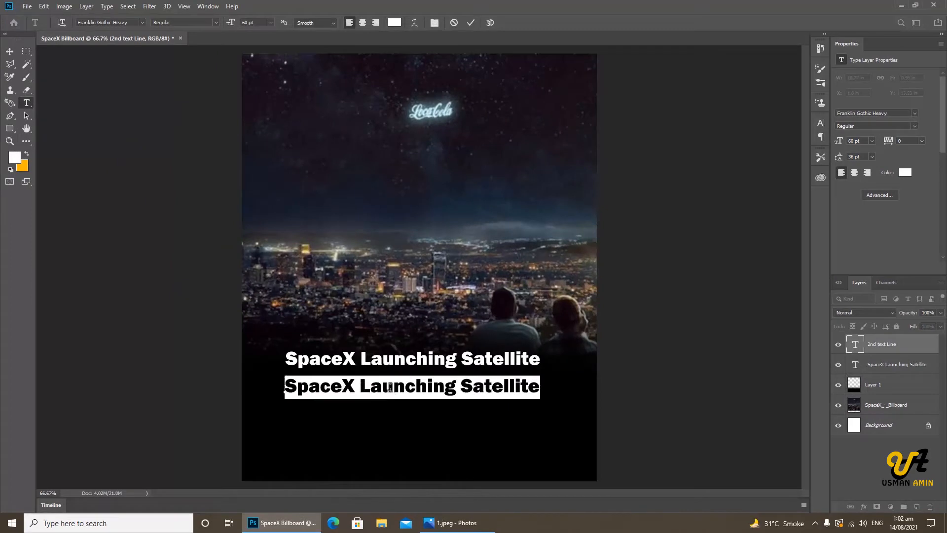
key(BackSpace)
text(to Put Up Bi)
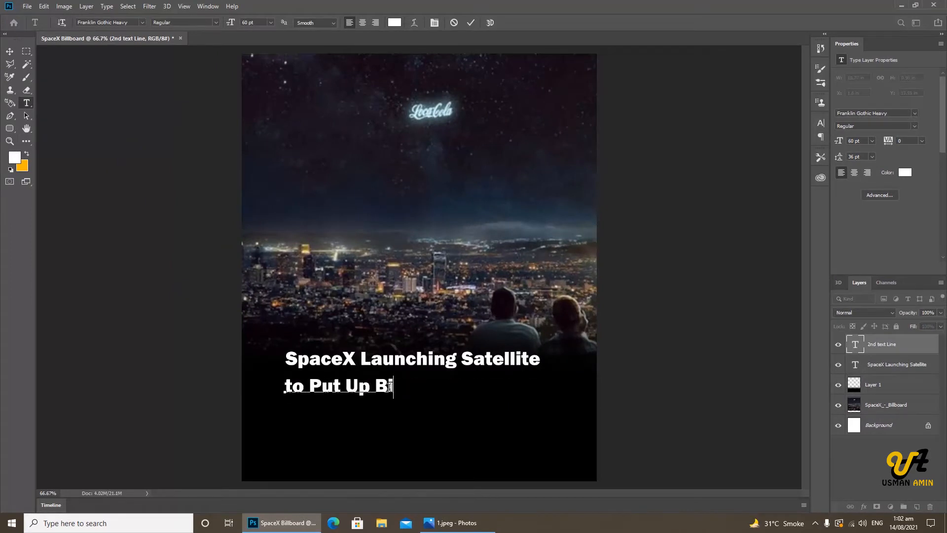
text(llboard)
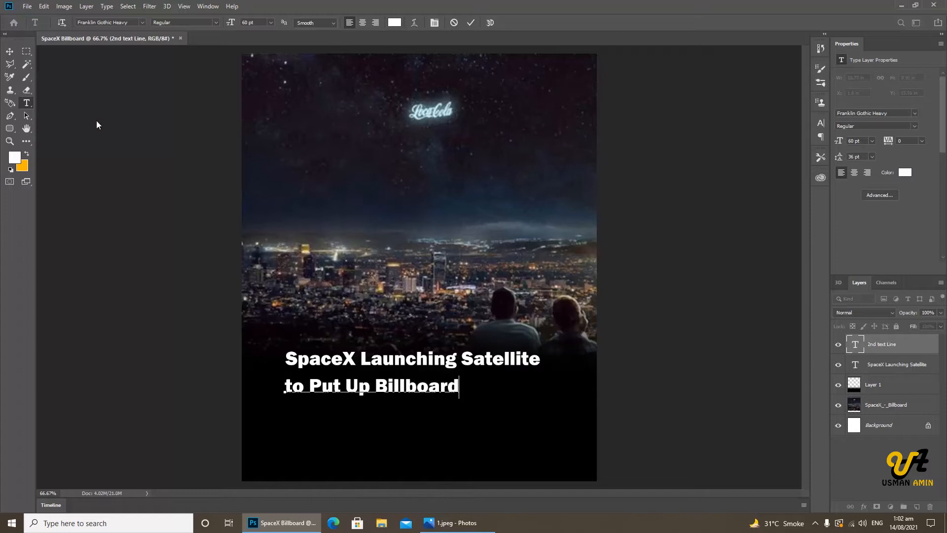
click(10, 52)
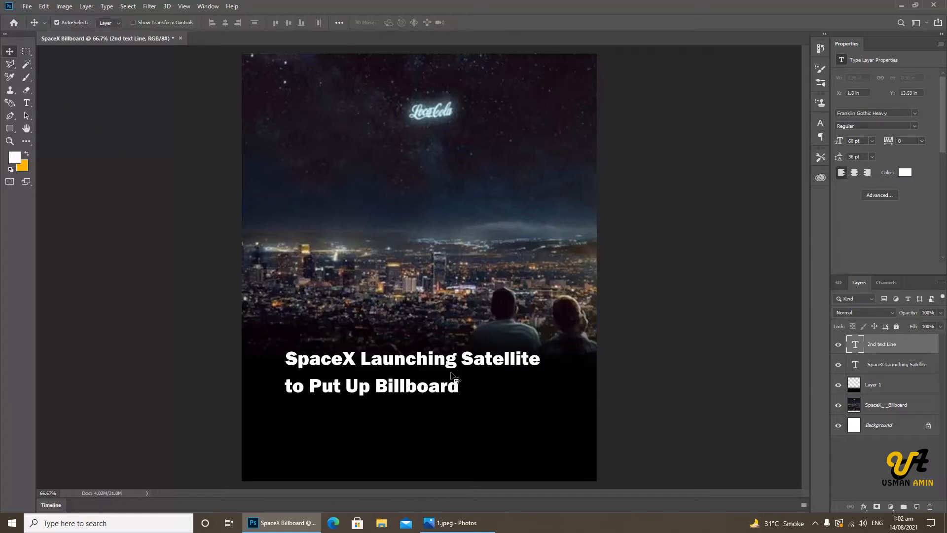
Duplicate the second text line as "3rd text Line" and place the copy directly below it
right_click(871, 349)
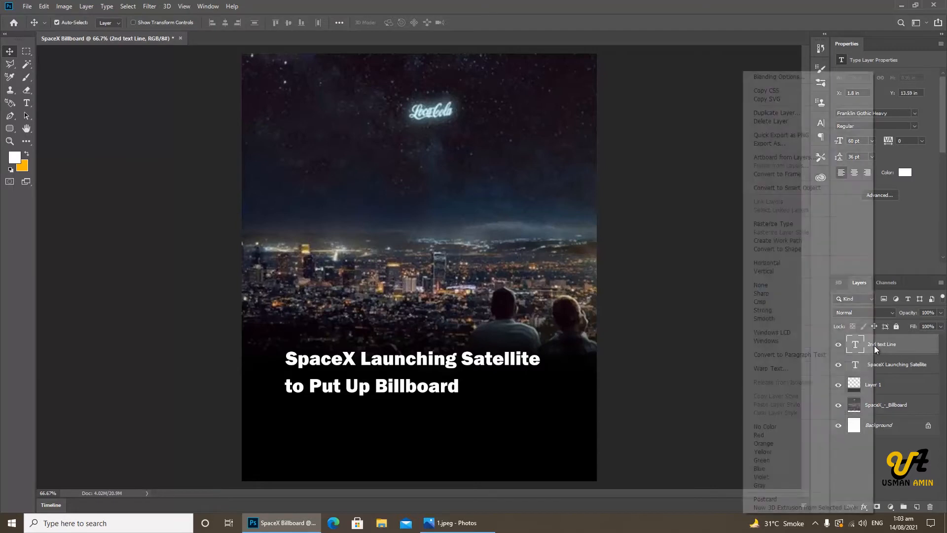
click(793, 114)
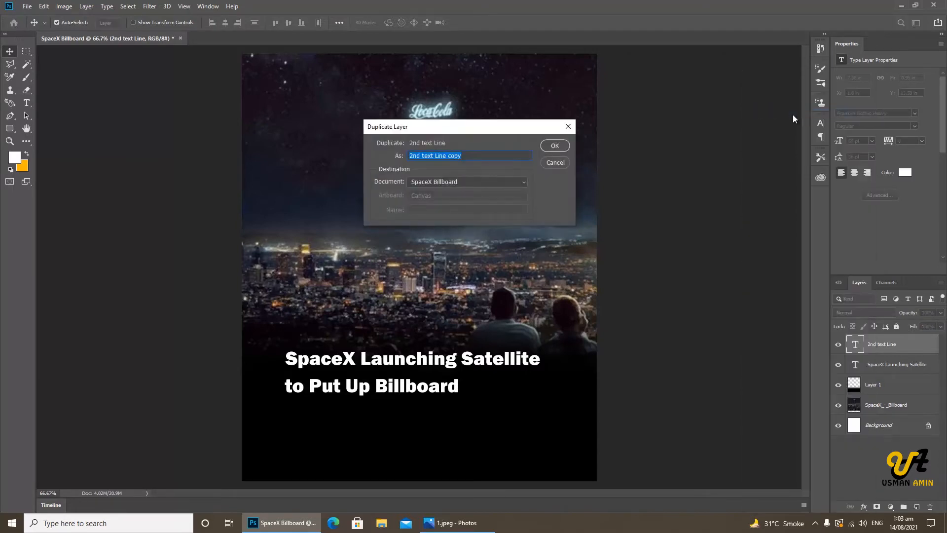
text(3r)
click(560, 146)
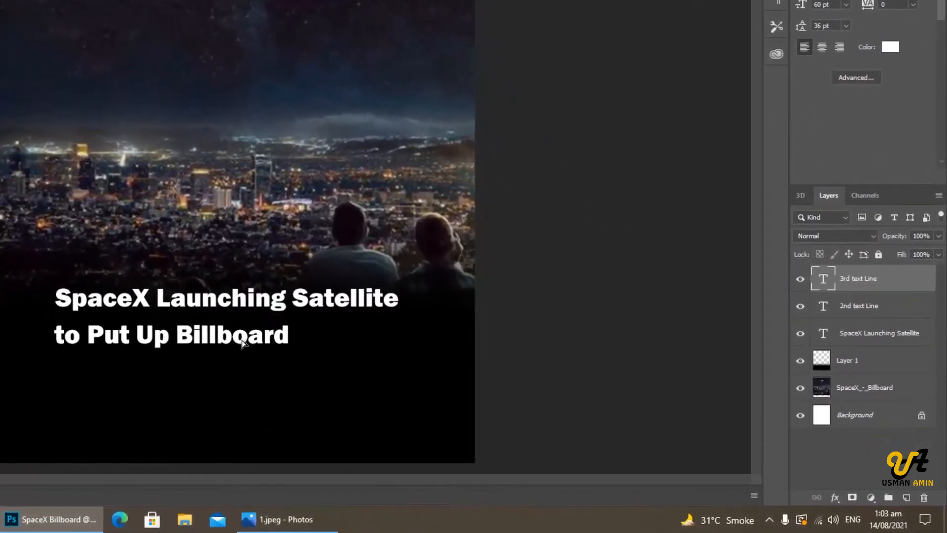
drag(242, 342, 250, 375)
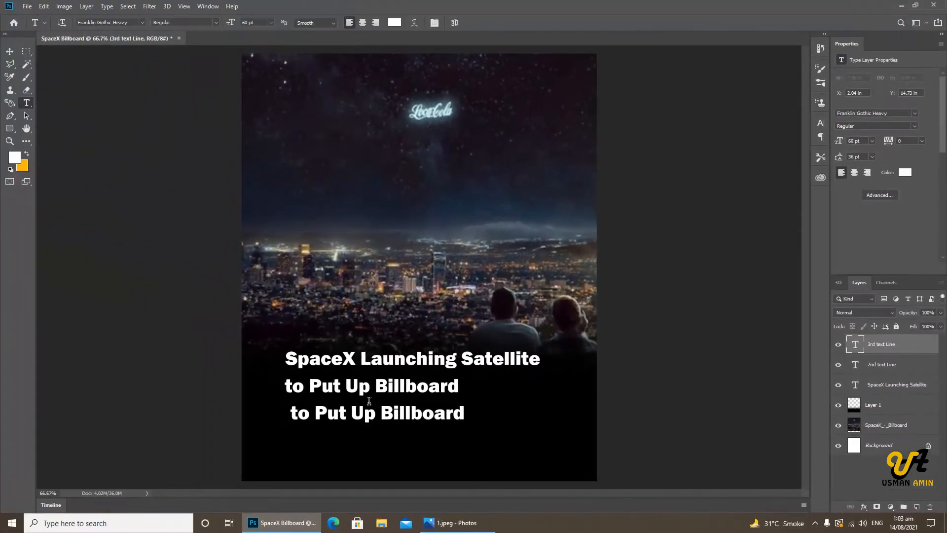
Replace the text of the third line with "Ads in Space"
click(376, 411)
key(ctrl+a)
key(BackSpace)
text(A)
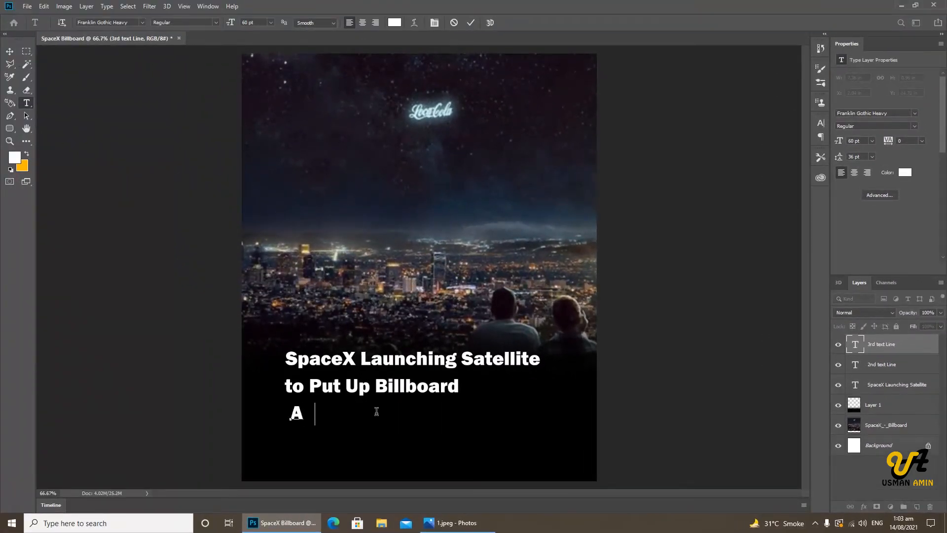
text(ds in S)
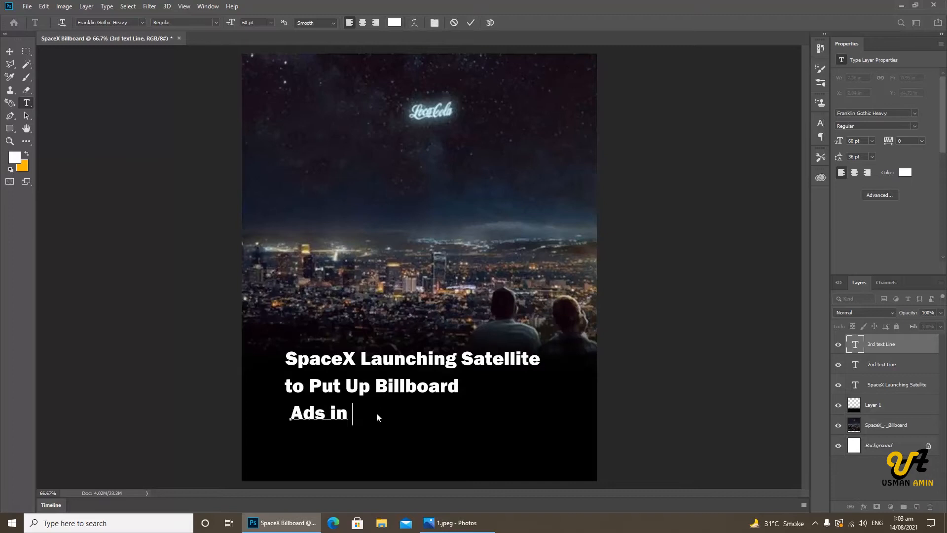
text(e)
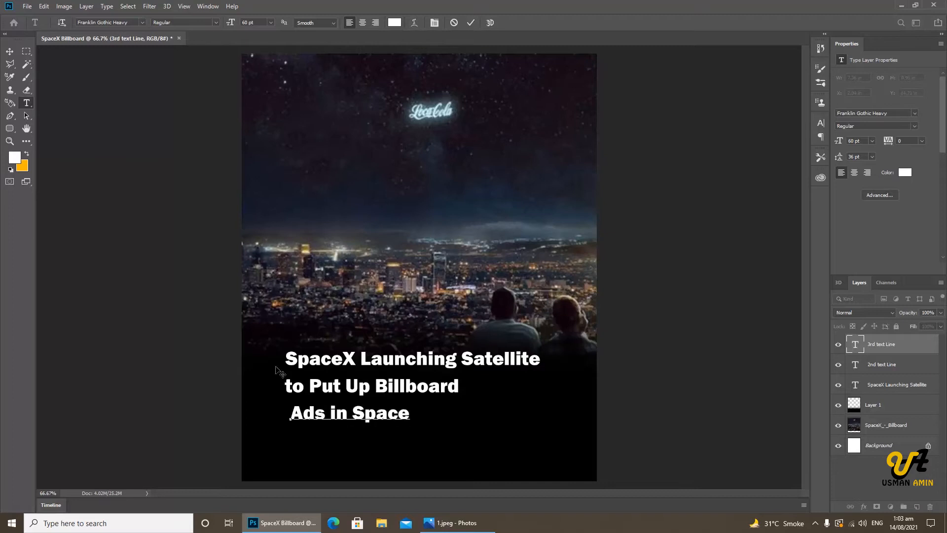
click(10, 51)
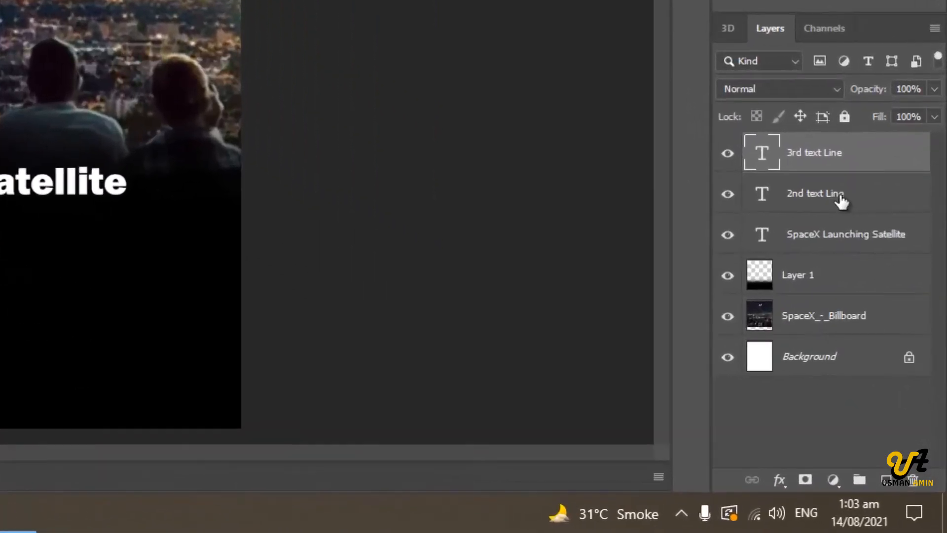
Select all three text layers and align their horizontal centers
shift+click(846, 329)
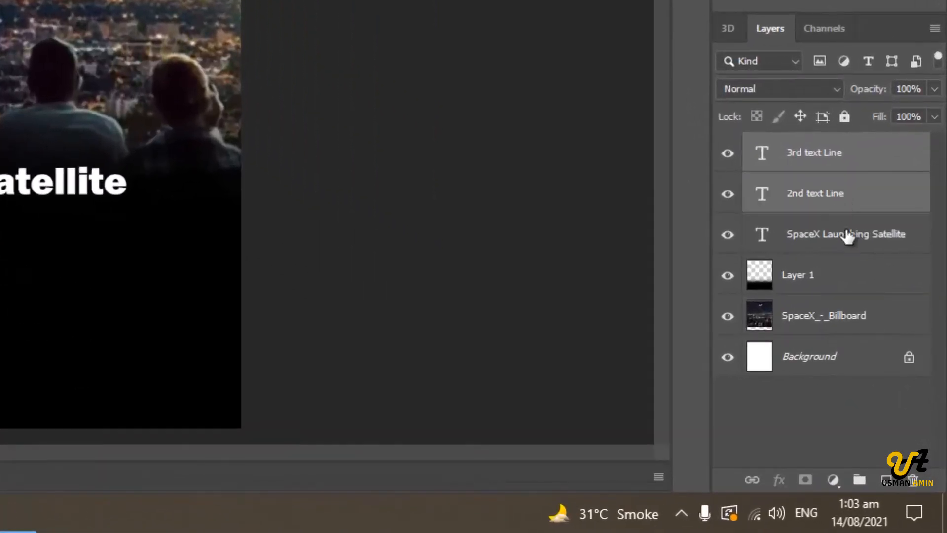
shift+click(848, 236)
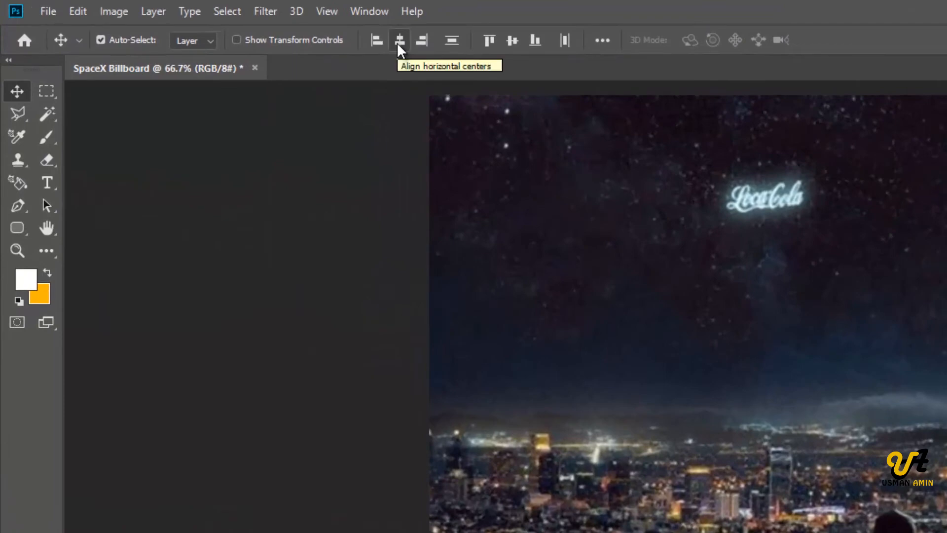
click(398, 42)
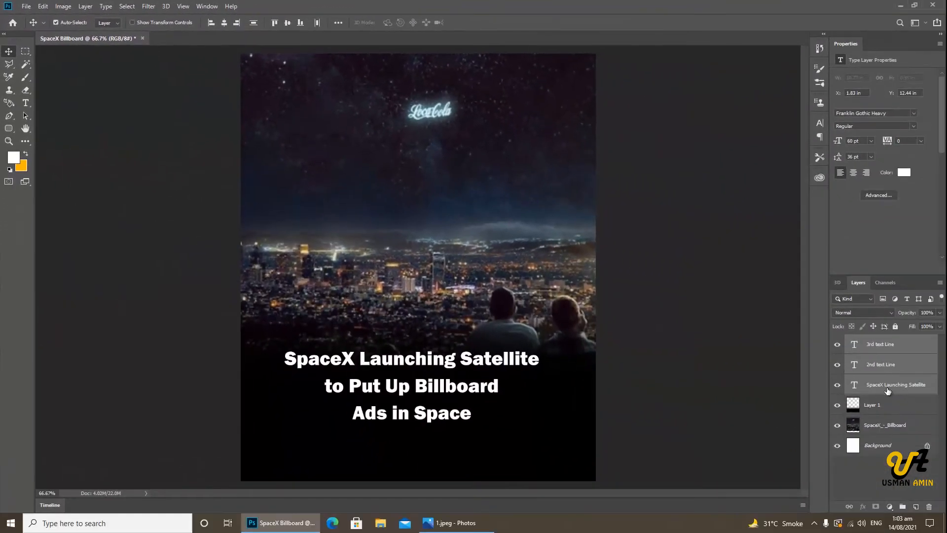
Create a new empty layer and move it beneath the "SpaceX Launching Satellite" text layer
click(888, 390)
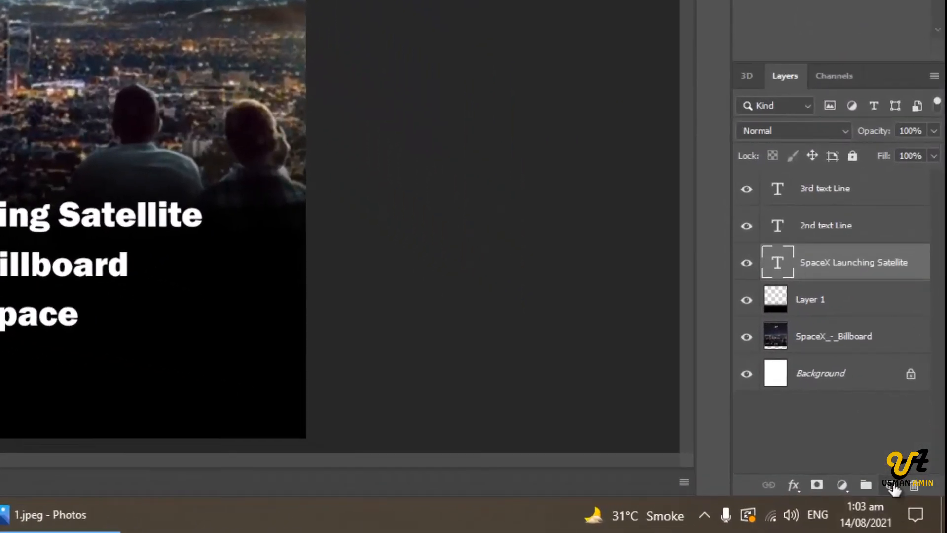
click(894, 489)
drag(813, 264, 818, 307)
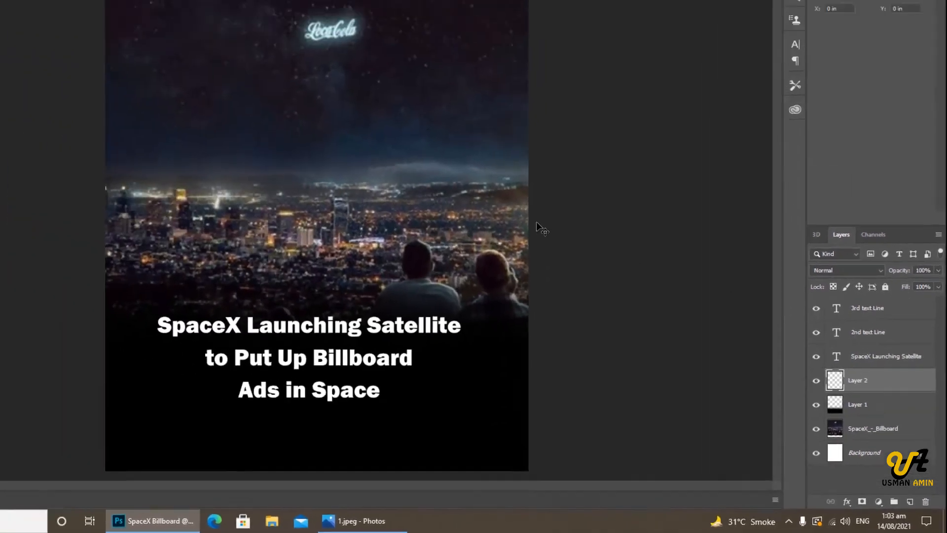
Draw a rectangular selection about 7.61 by 1.17 in around the words "SpaceX Launching" on the new layer
click(30, 60)
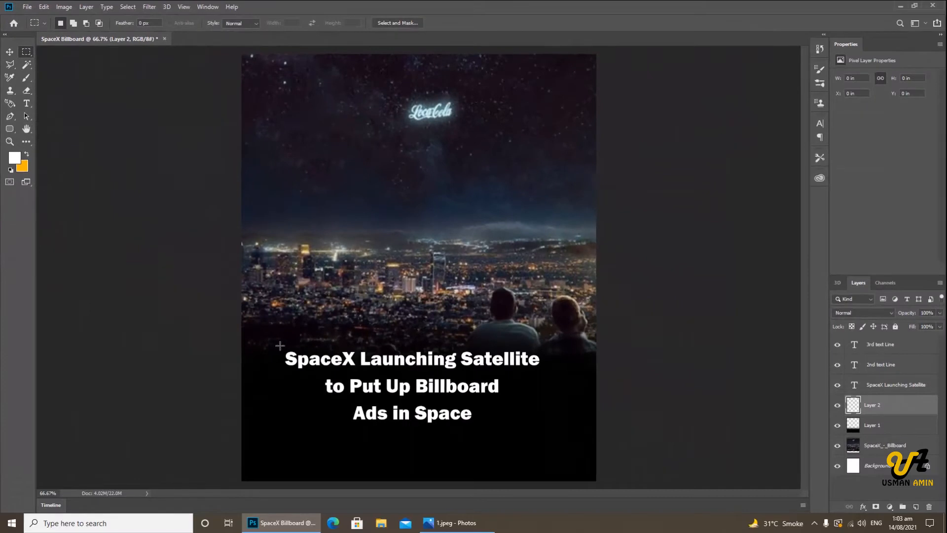
drag(279, 345, 459, 371)
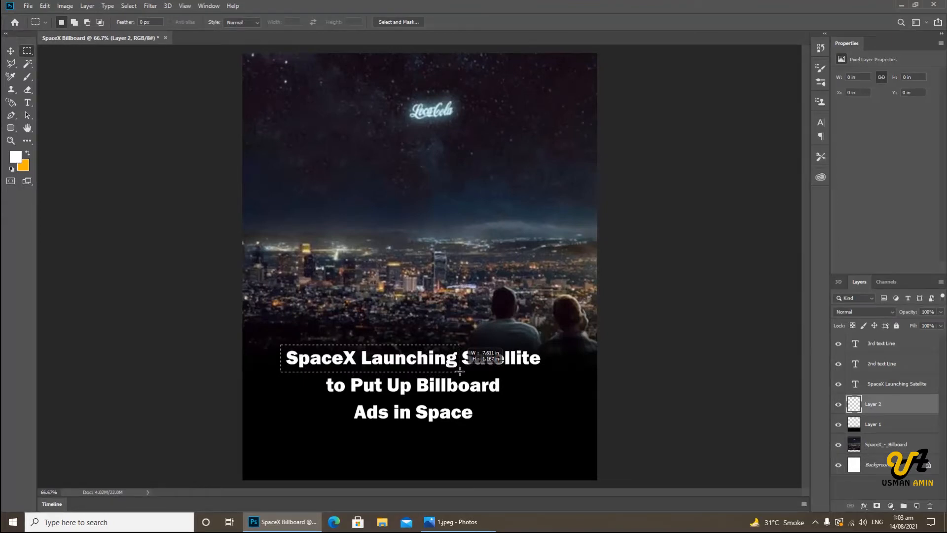
drag(460, 371, 460, 371)
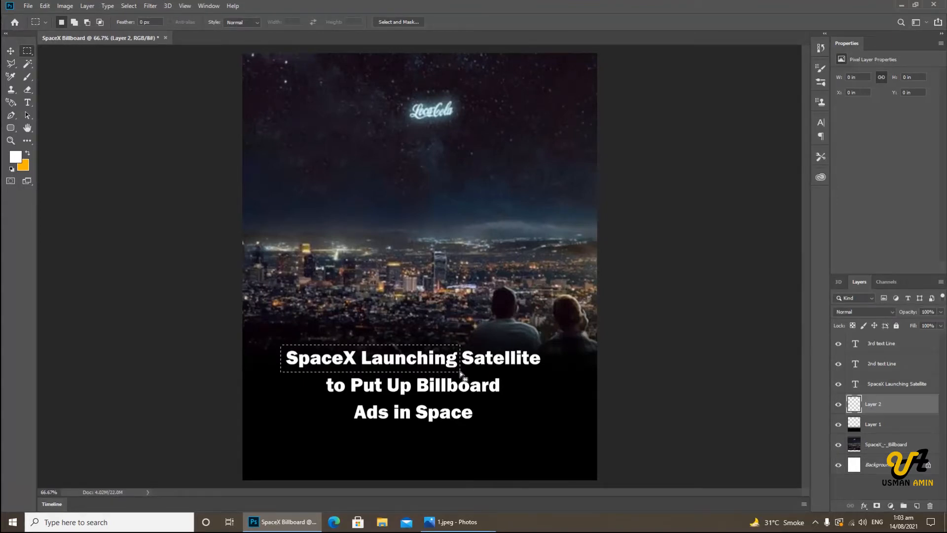
Swap orange in as the foreground colour, fill the selection behind "SpaceX Launching" with it and deselect
click(28, 155)
key(v)
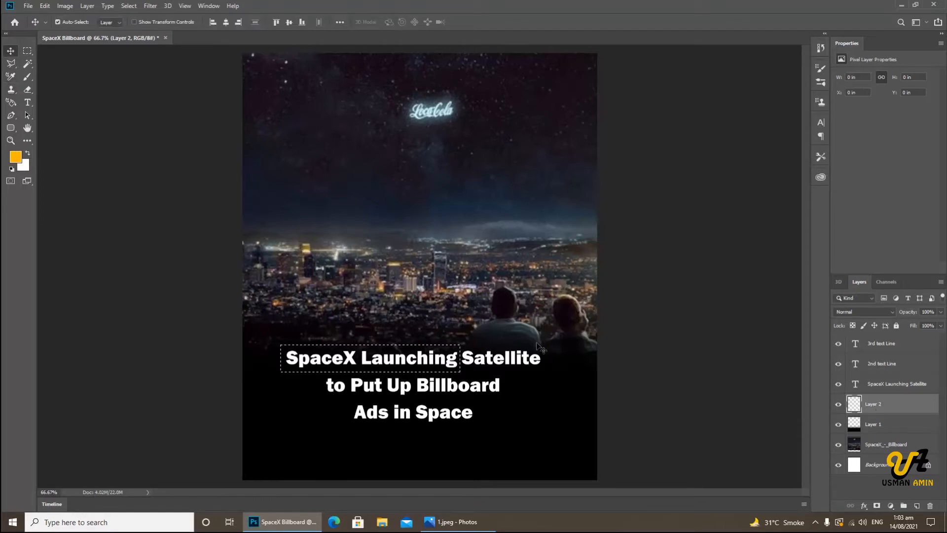
key(alt+BackSpace)
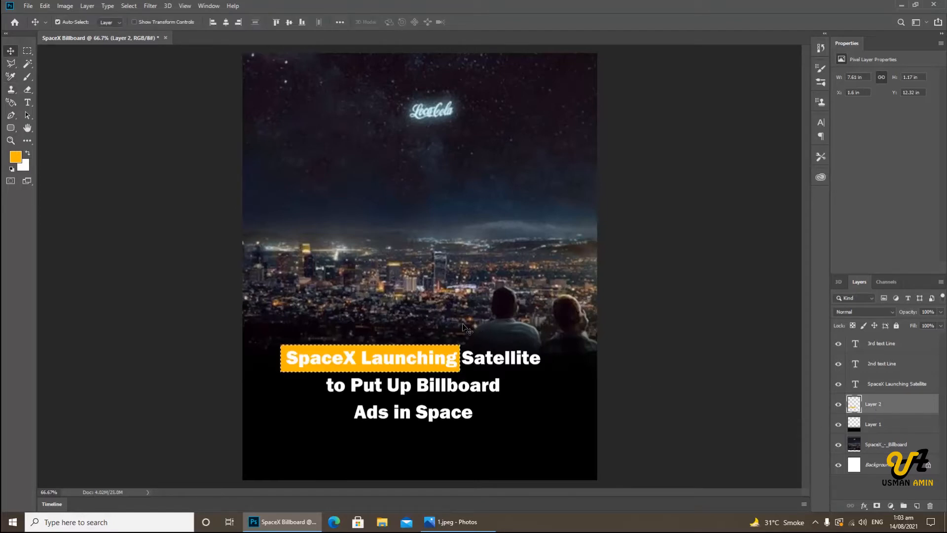
key(ctrl+d)
Duplicate the orange highlight layer as "2nd yellow" and move the copy behind "Ads in Space"
right_click(874, 413)
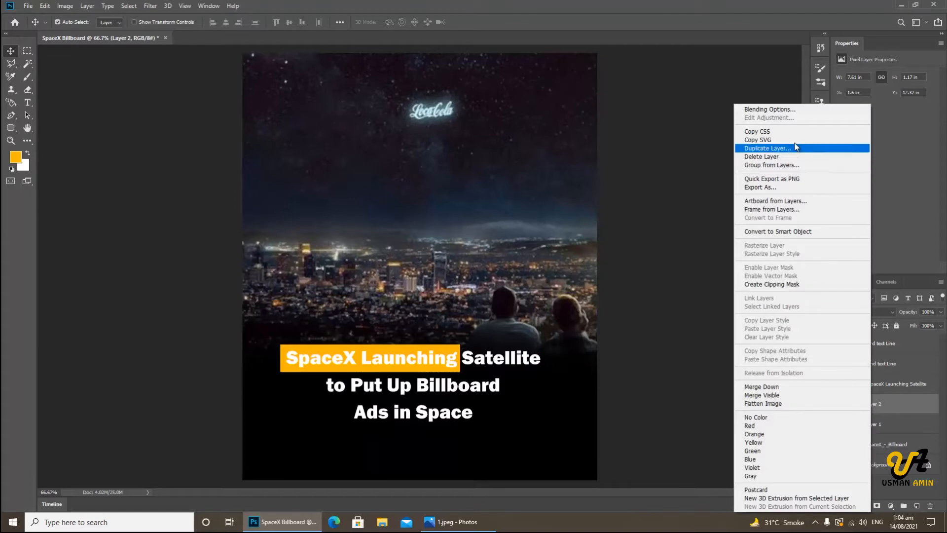
click(792, 148)
text(2nd yellow)
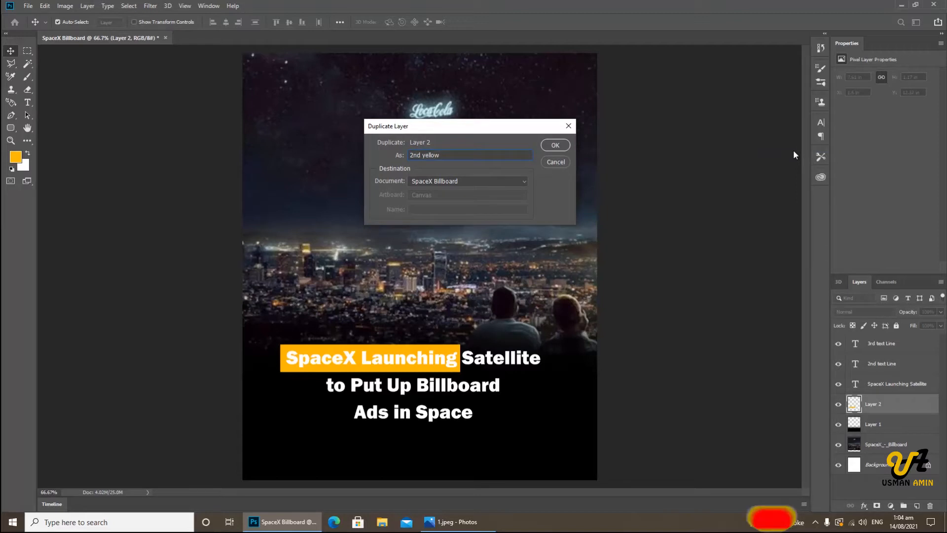
click(552, 145)
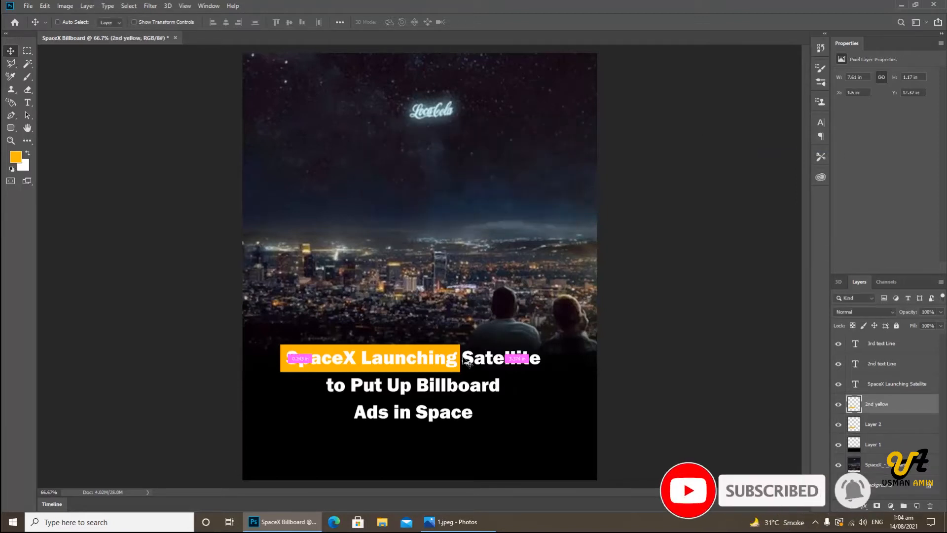
key(ctrl+plus)
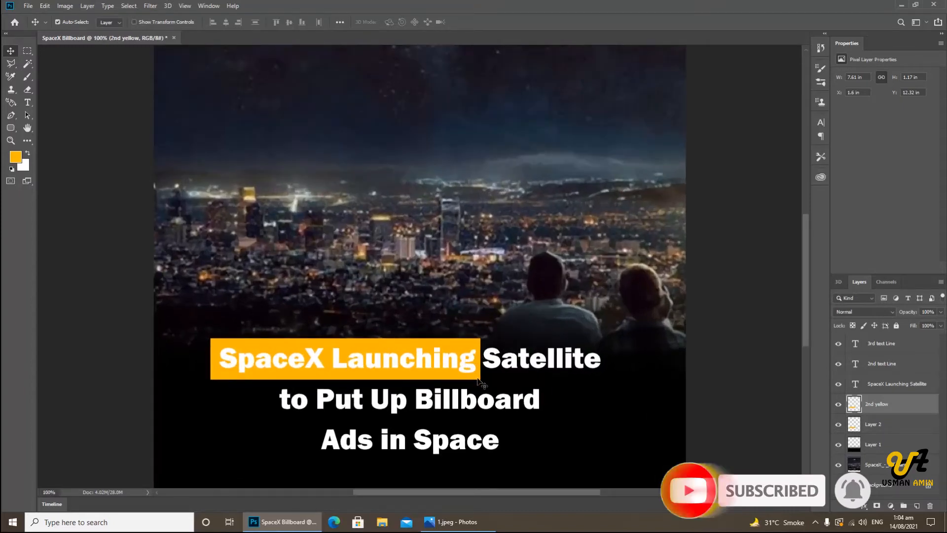
drag(478, 377, 543, 459)
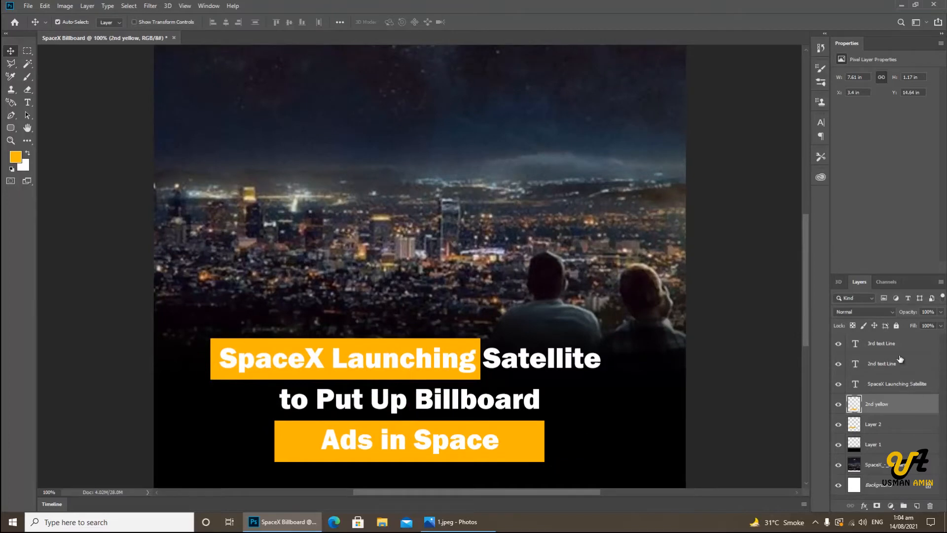
Narrow the "2nd yellow" highlight from both sides to about 5.44 in wide so it frames "Ads in Space"
ctrl+click(885, 348)
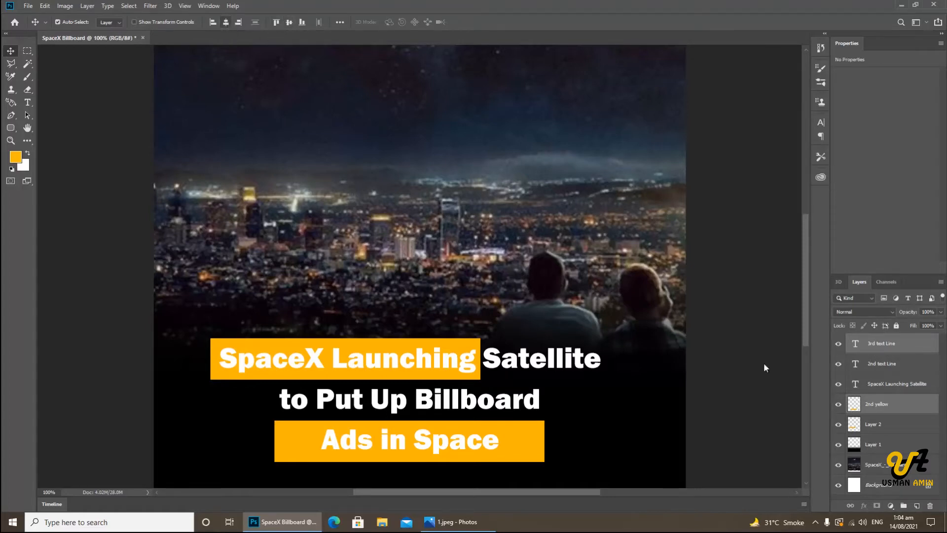
click(867, 408)
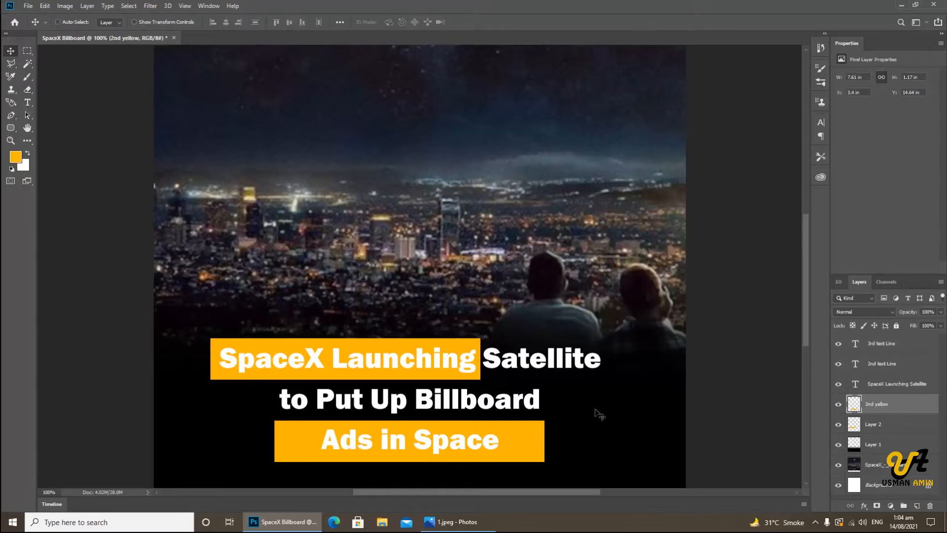
key(ctrl+t)
drag(544, 442, 507, 442)
drag(277, 442, 314, 442)
key(Return)
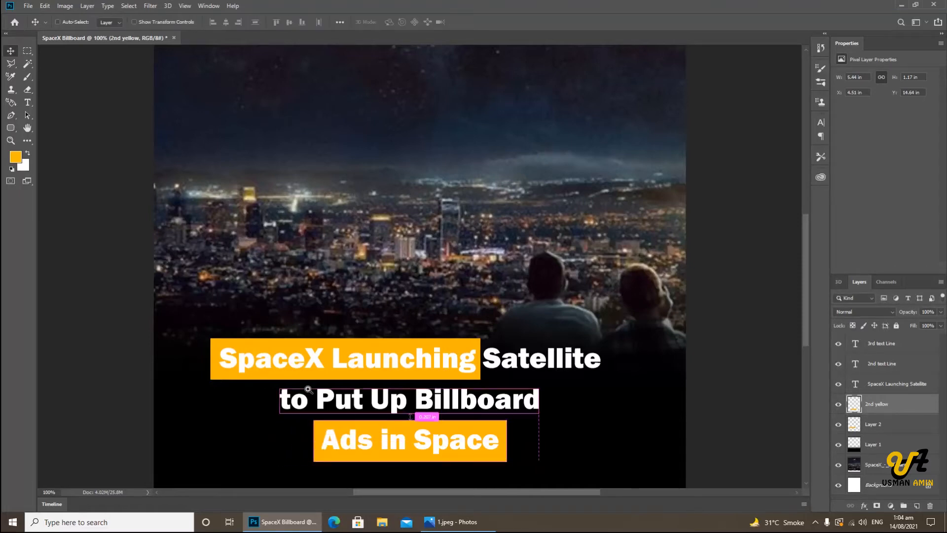
Shift the "SpaceX Launching" highlight to X 1.65 in and align the vertical centers of the highlight and its text line
scroll(307, 387, up, 1)
drag(247, 364, 251, 363)
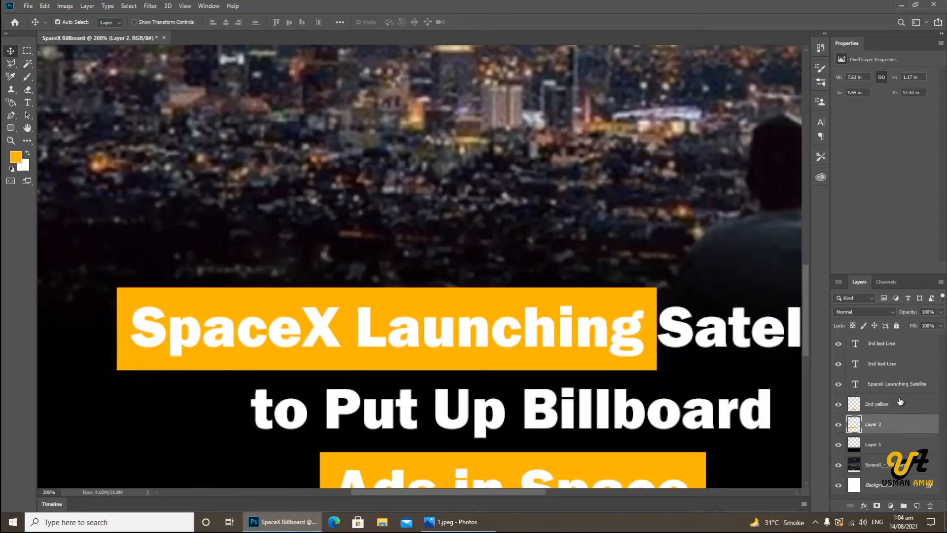
ctrl+click(895, 384)
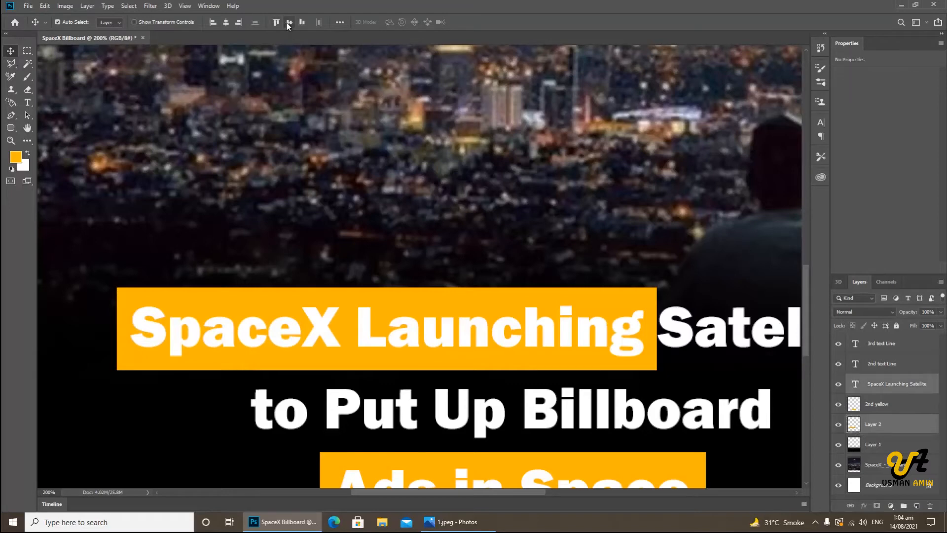
alt+click(527, 244)
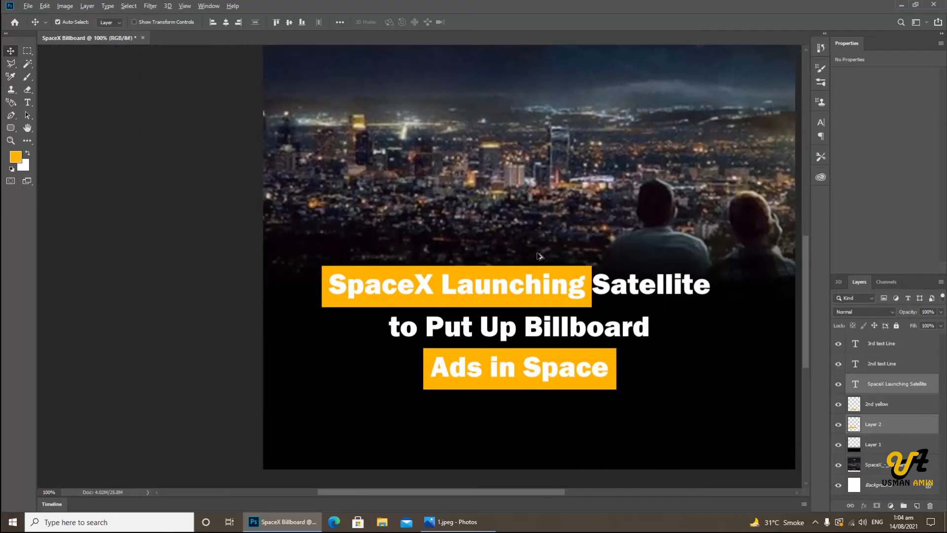
scroll(592, 278, up, 1)
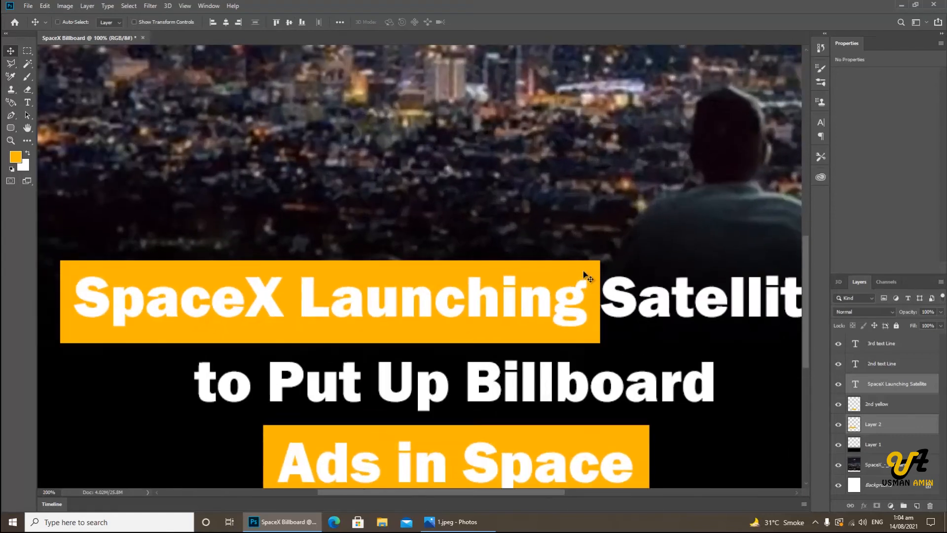
Trim the end of the "SpaceX Launching" highlight nearest "Satellite" so it is about 7.57 in wide
click(880, 433)
key(ctrl+t)
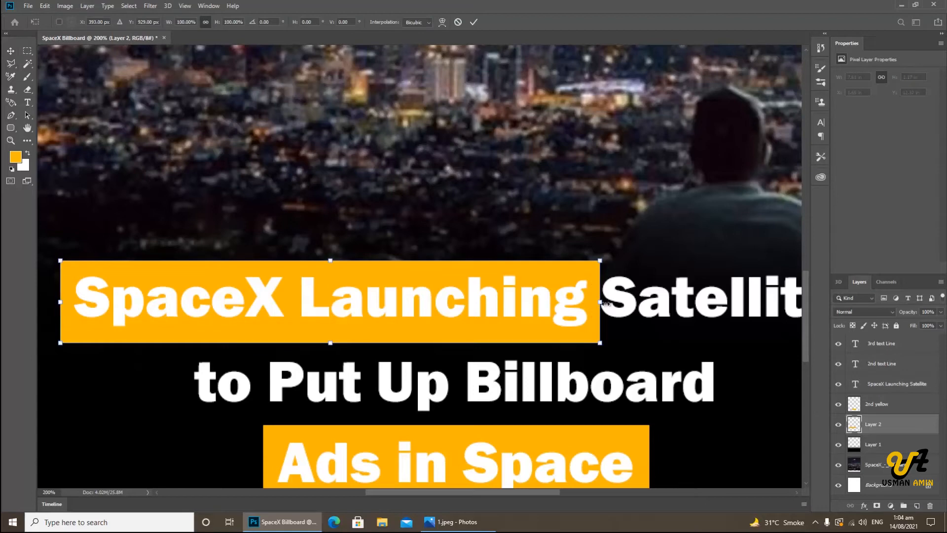
drag(601, 302, 597, 303)
key(Return)
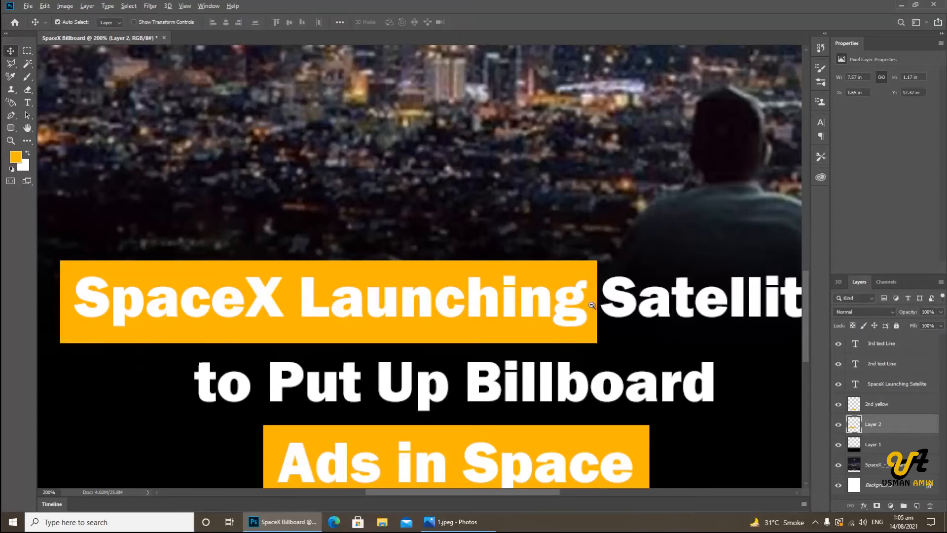
scroll(549, 296, down, 1)
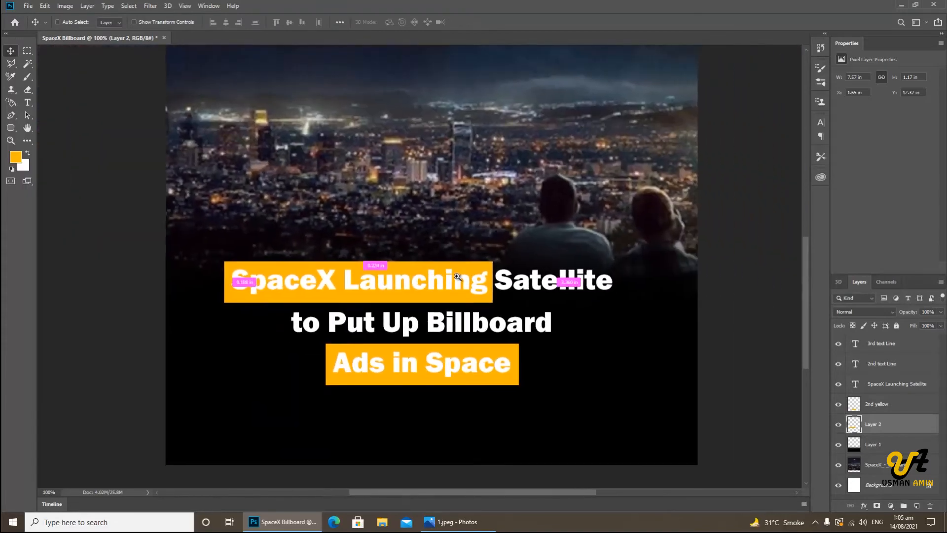
scroll(463, 286, up, 1)
scroll(464, 286, down, 1)
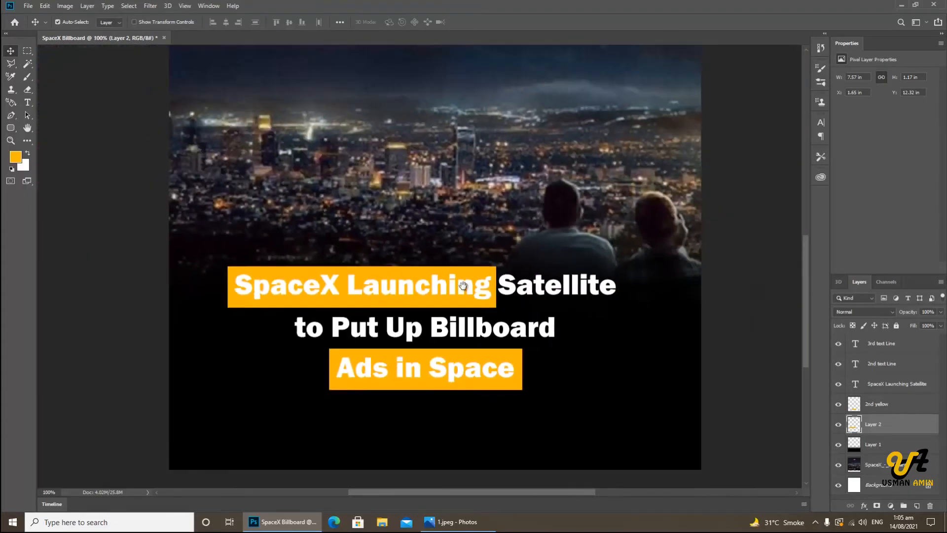
scroll(463, 285, down, 1)
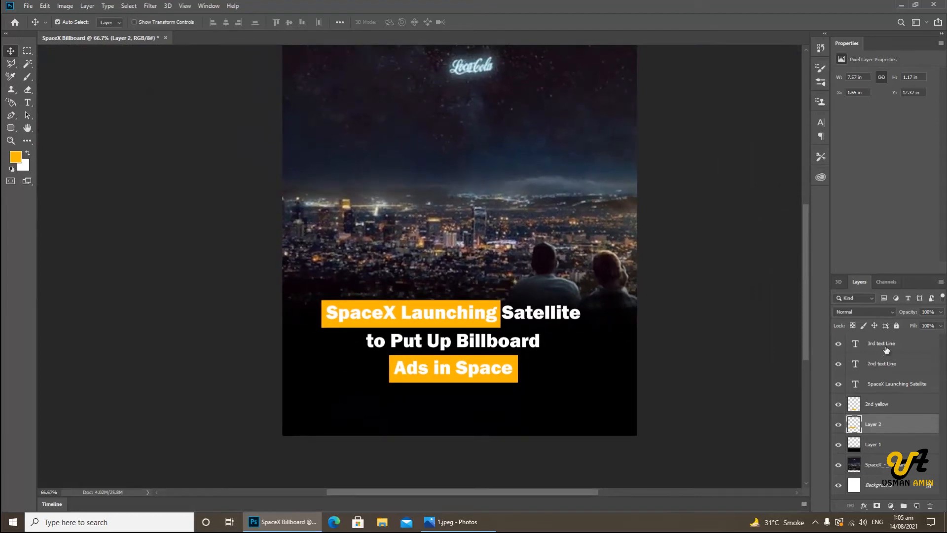
Swap orange to the background colour and set the foreground colour to black (000000)
click(816, 342)
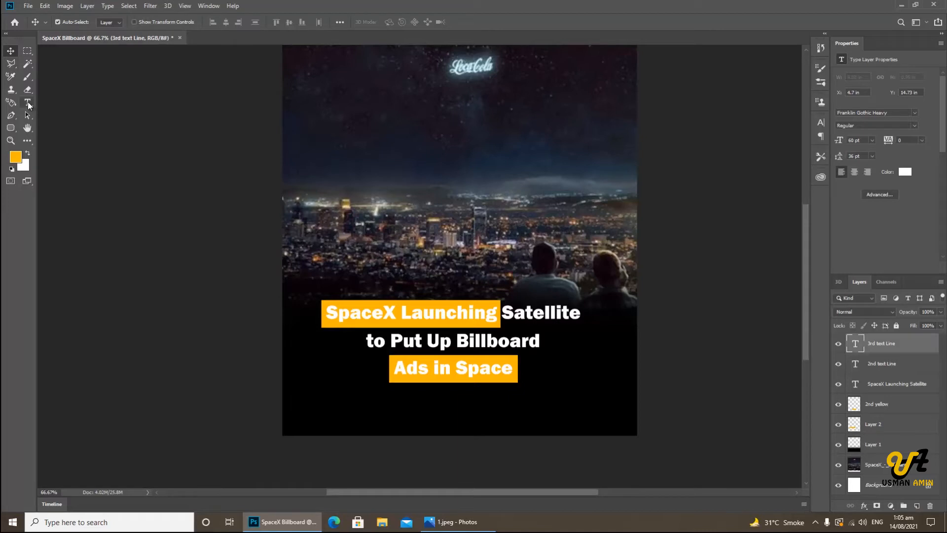
click(27, 140)
click(28, 154)
click(15, 157)
text(000000)
click(882, 193)
Recolour only the words "SpaceX Launching" in the first headline line to black (000000)
click(27, 102)
drag(327, 314, 499, 313)
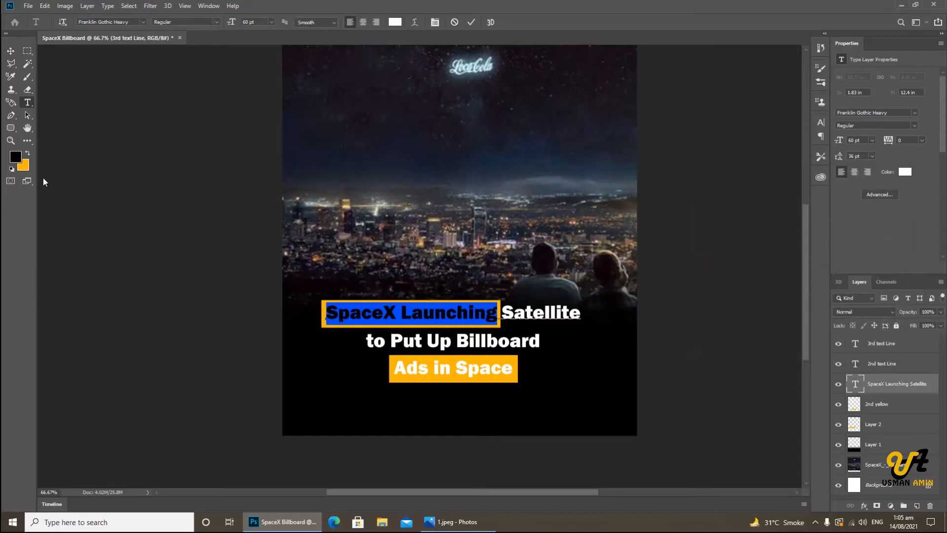
click(16, 153)
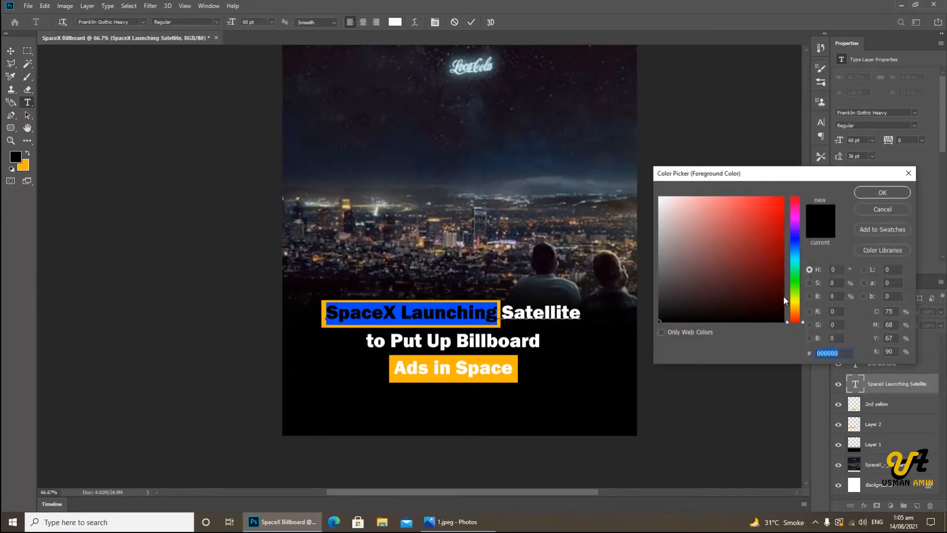
click(883, 194)
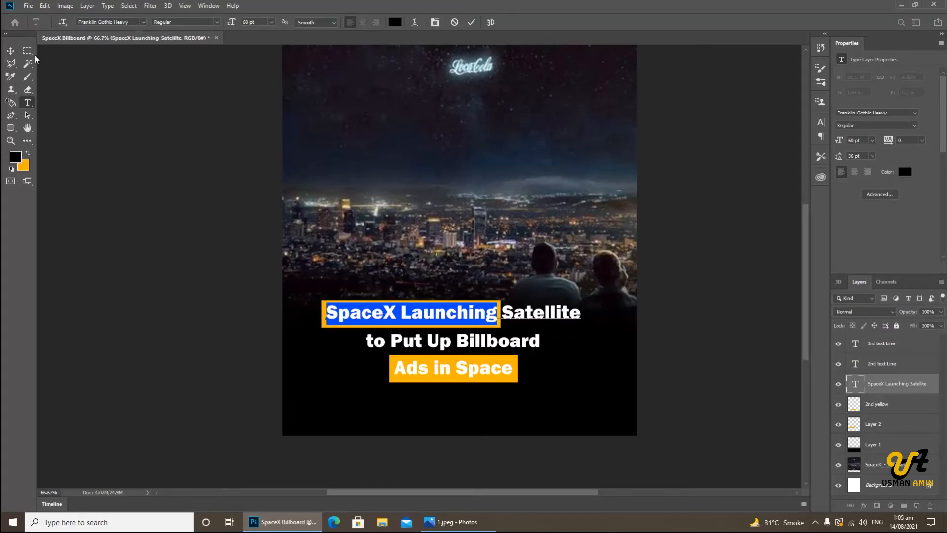
click(10, 51)
Recolour the entire "Ads in Space" line to black (000000)
click(27, 103)
click(450, 367)
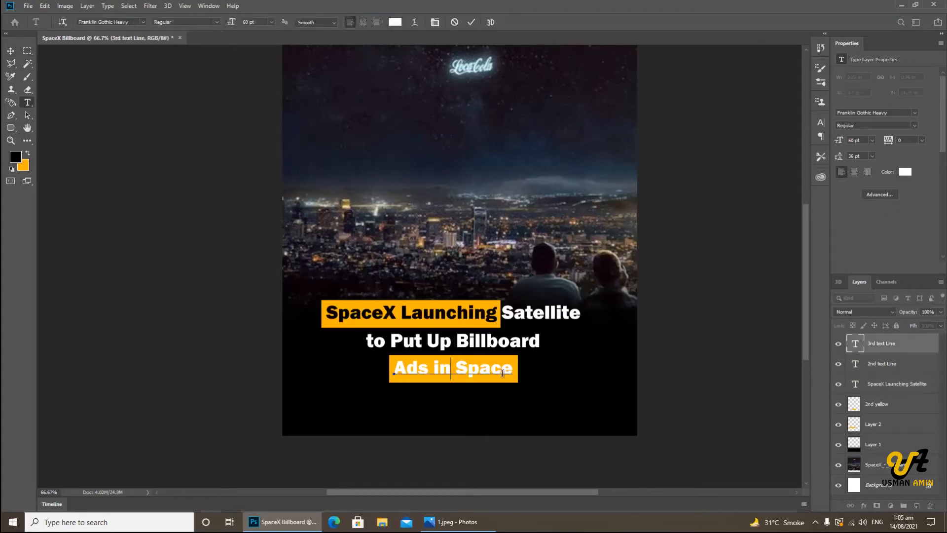
key(ctrl+a)
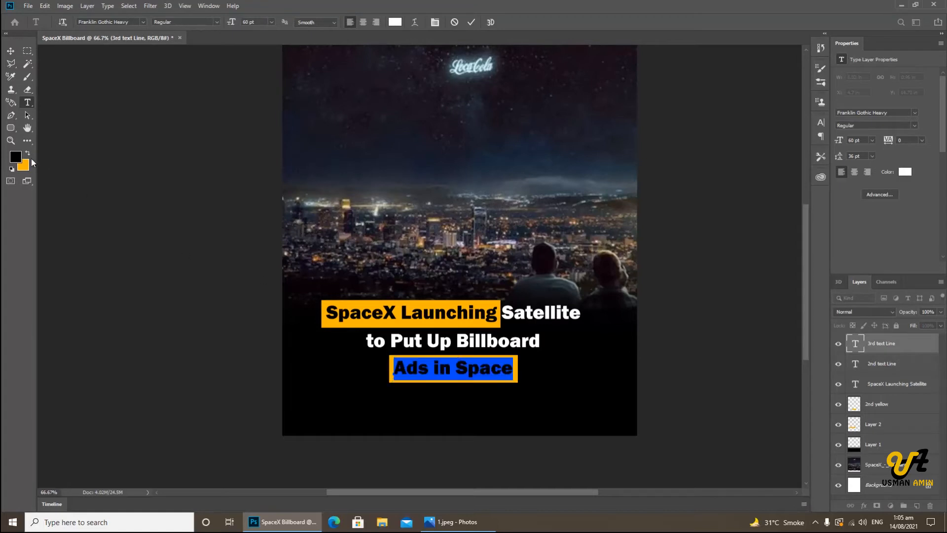
click(17, 154)
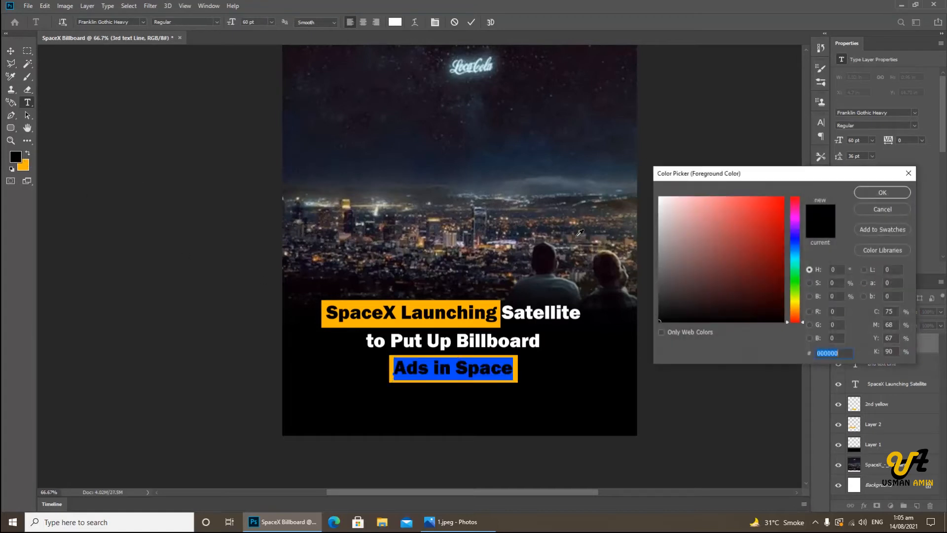
click(874, 192)
click(11, 50)
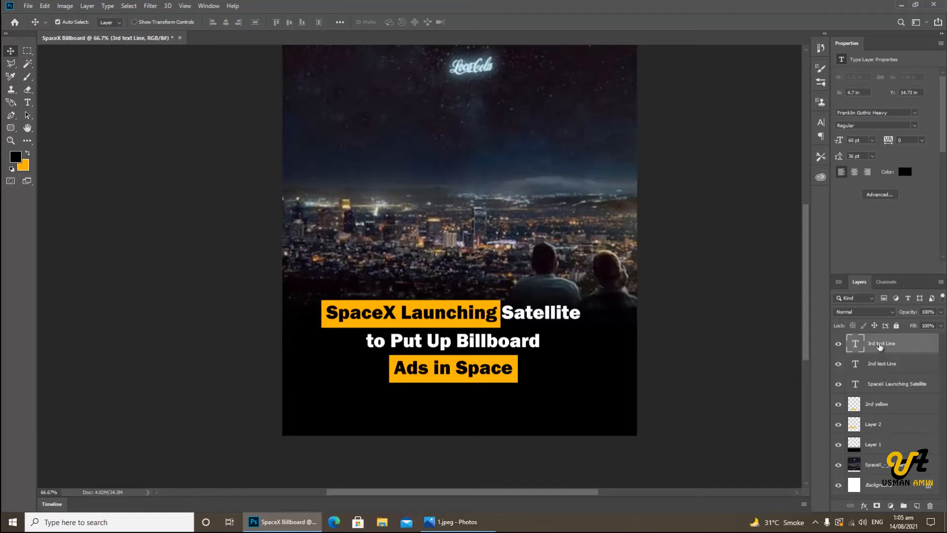
Select the three text layers and both orange highlights, scale them together to 112.45% and move them slightly up
shift+click(876, 428)
key(ctrl+t)
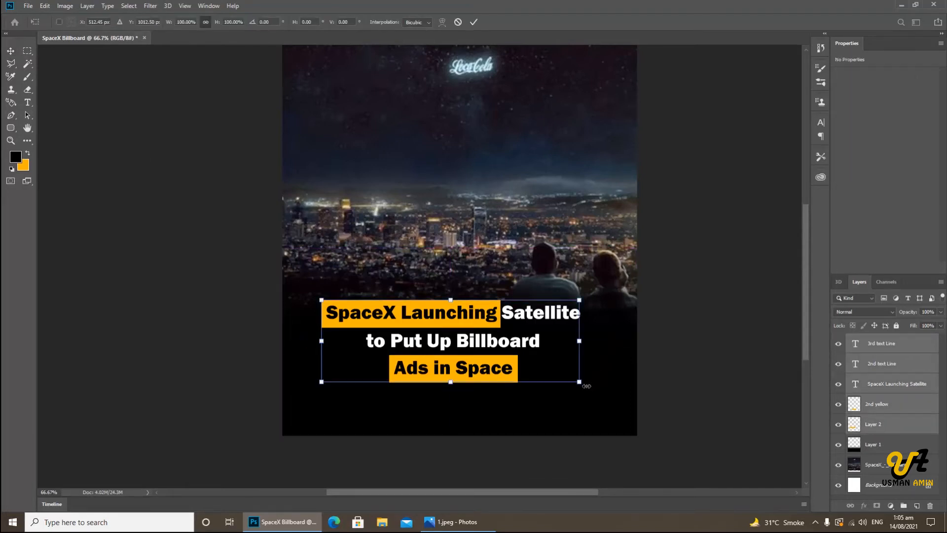
drag(580, 383, 594, 395)
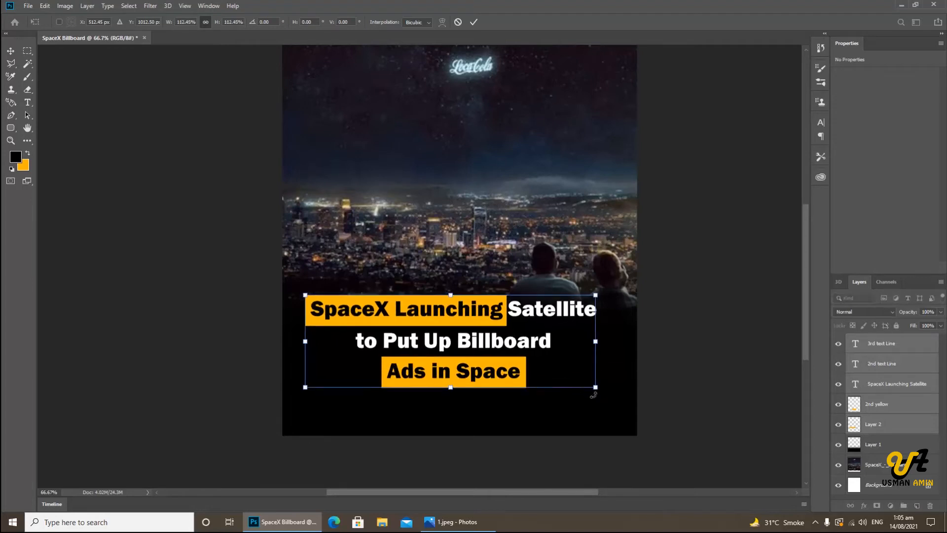
key(Return)
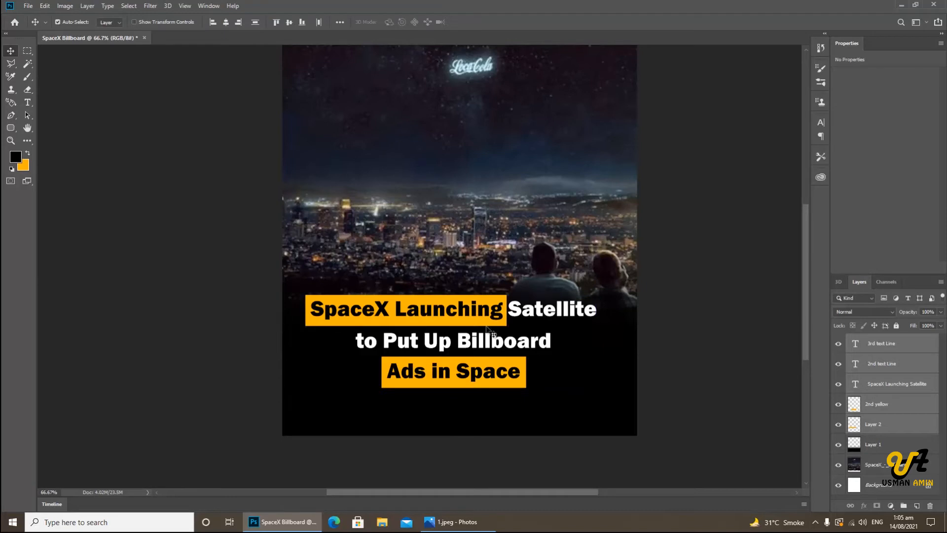
drag(469, 316, 471, 305)
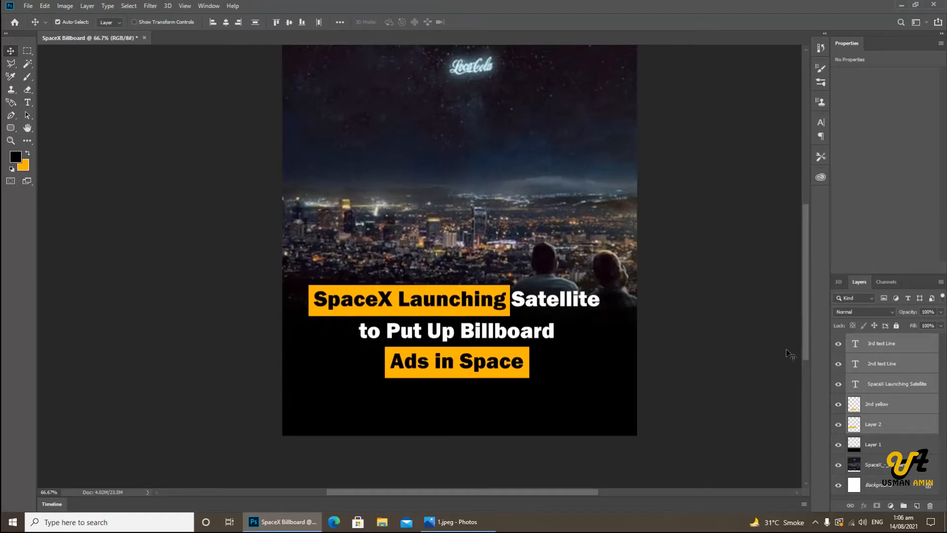
Select the "3rd text Line" layer and swap orange back in as the foreground colour
click(863, 349)
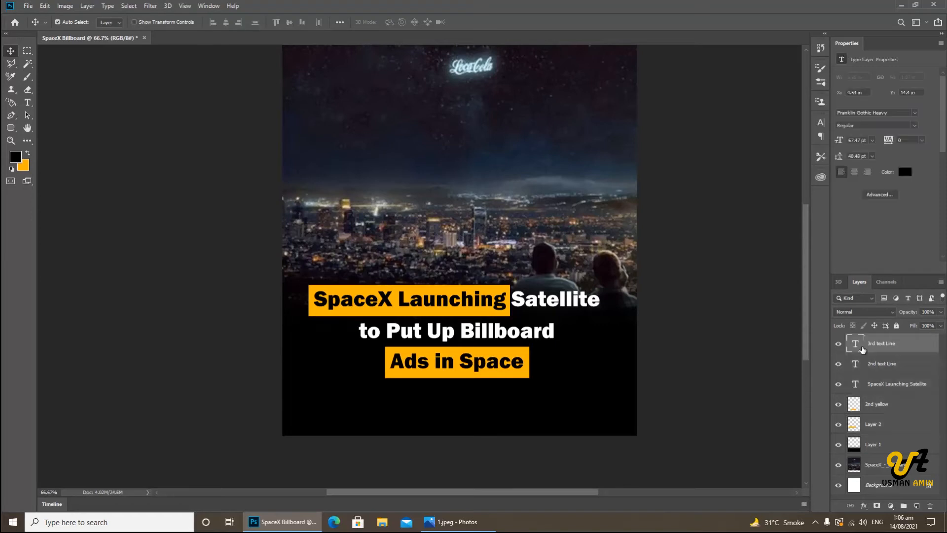
click(29, 153)
Try the Franklin Gothic Book font on the "Ads in Space" line and undo the change
click(28, 102)
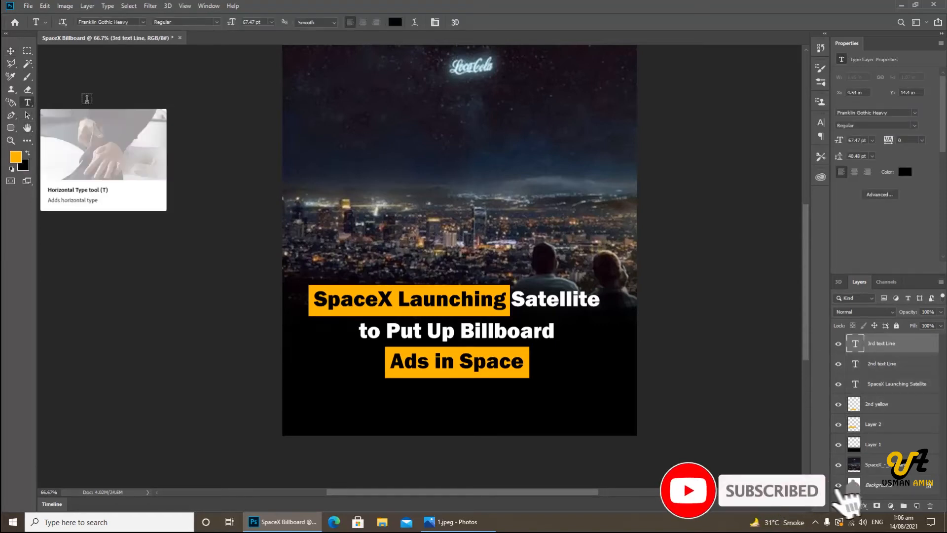
click(143, 21)
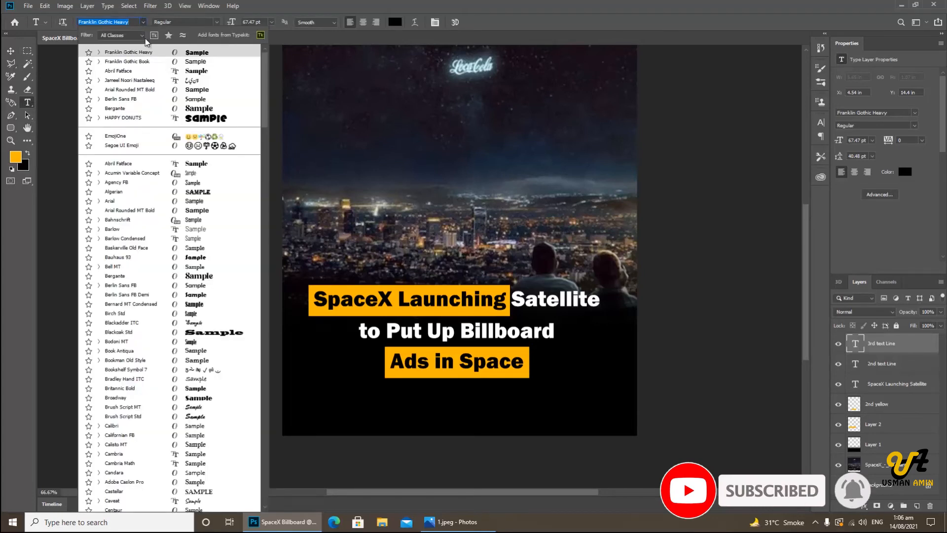
click(143, 63)
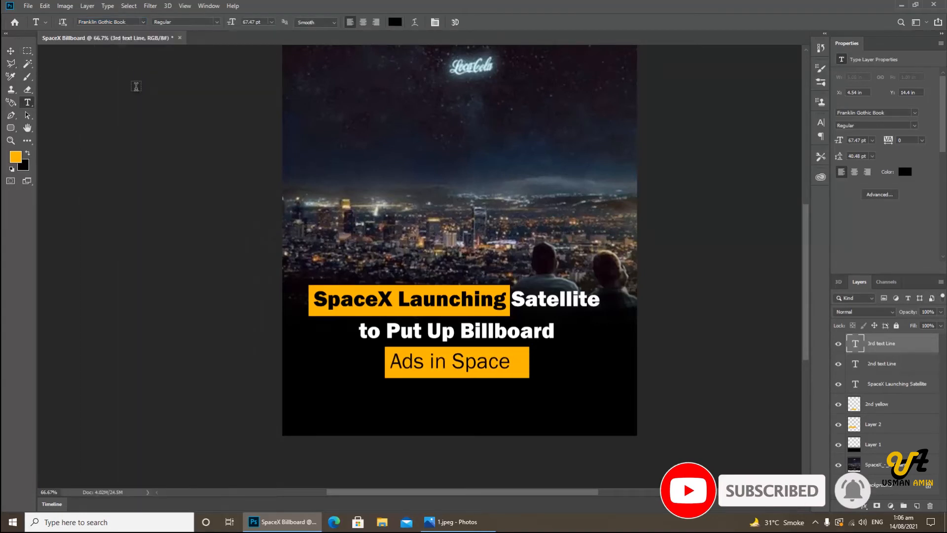
key(ctrl+z)
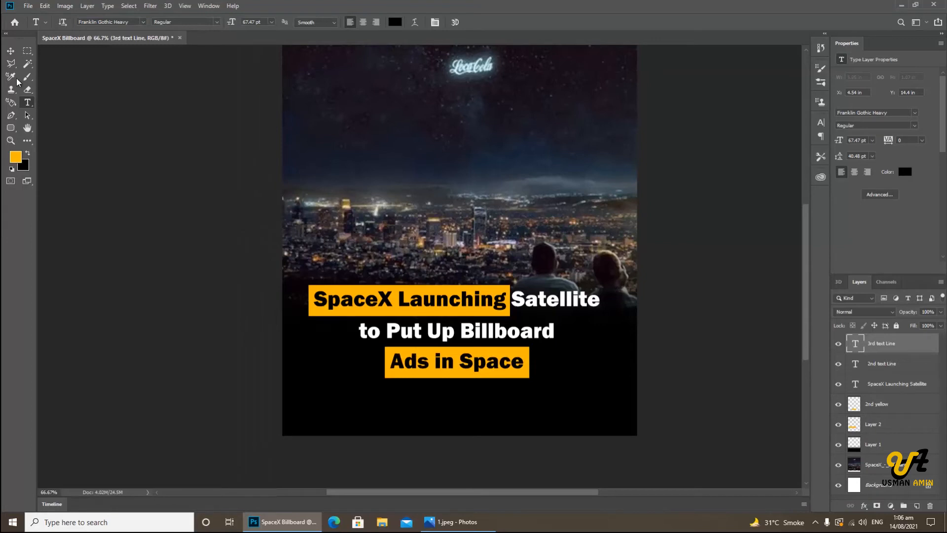
click(11, 52)
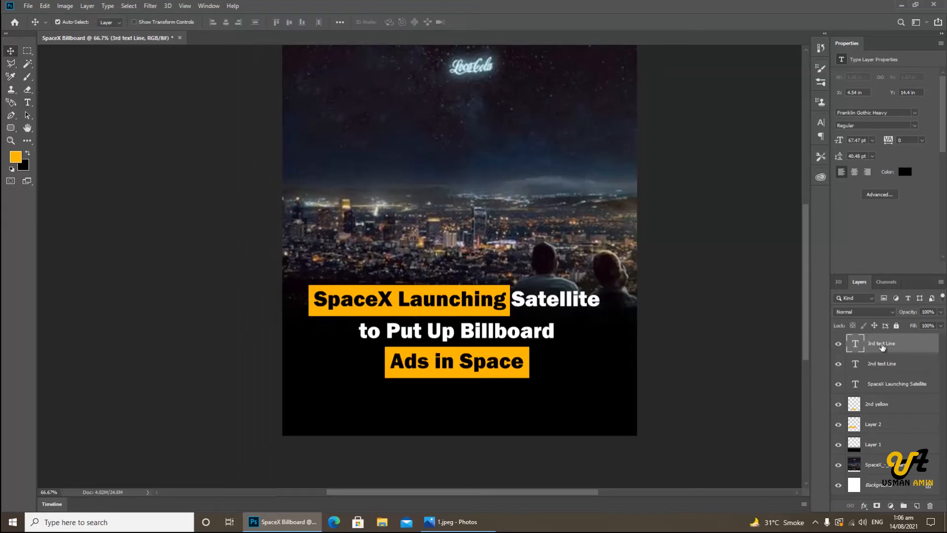
click(27, 104)
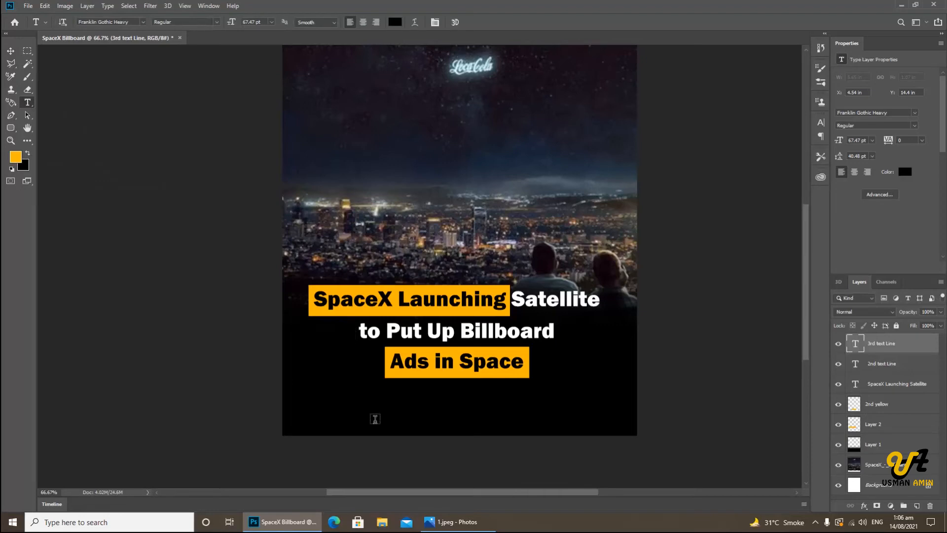
click(368, 417)
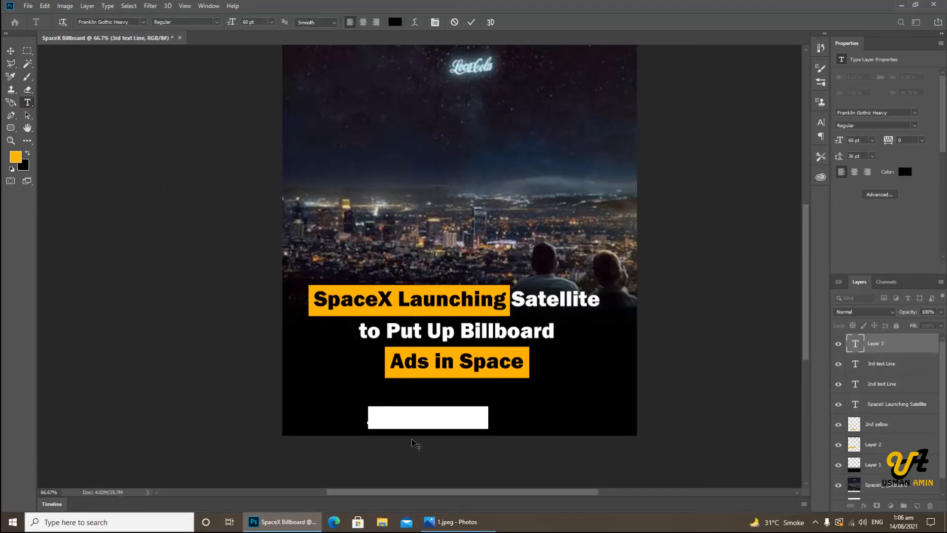
key(BackSpace)
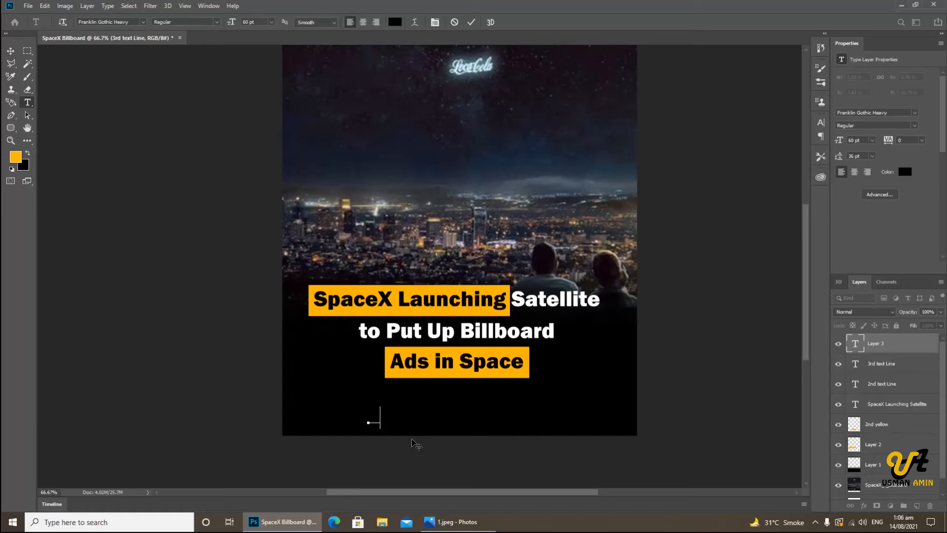
text(s)
key(ctrl+a)
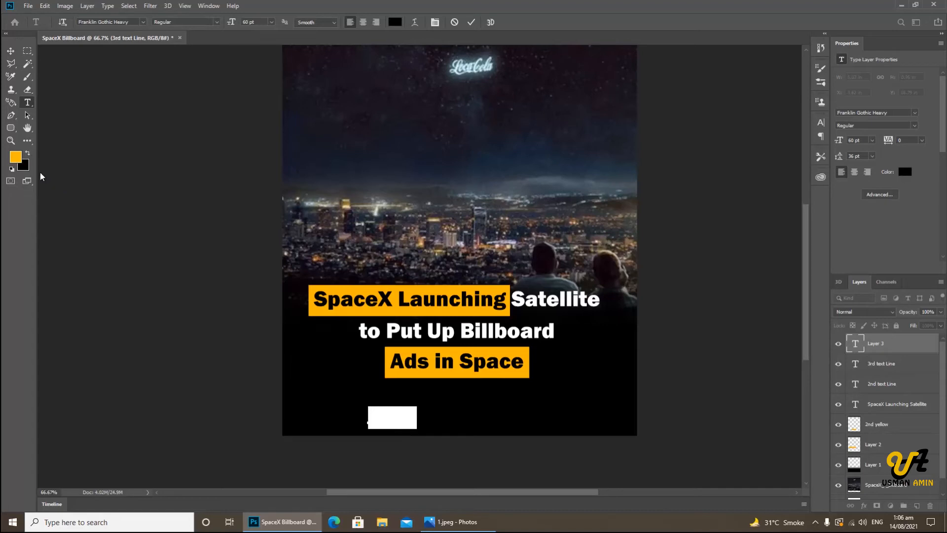
click(28, 154)
click(28, 155)
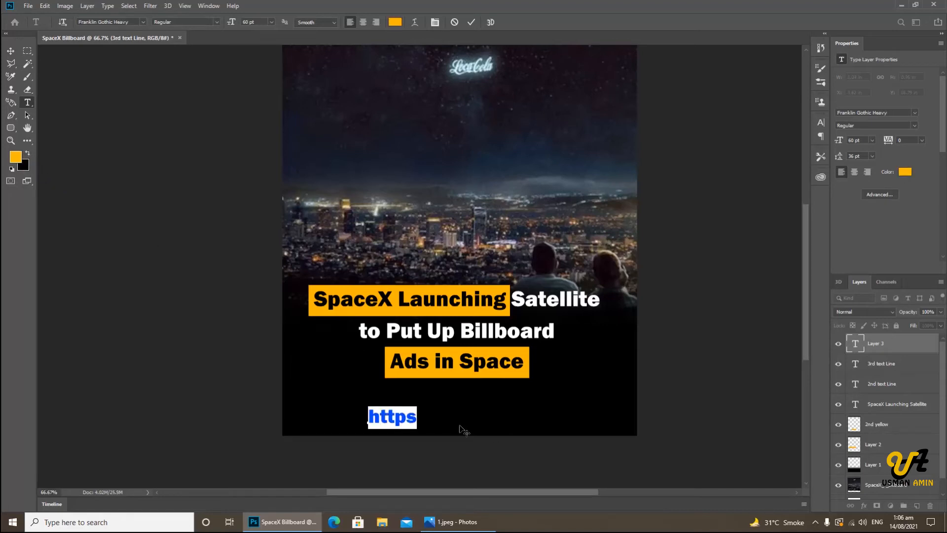
click(417, 414)
text(://www.youtube.com)
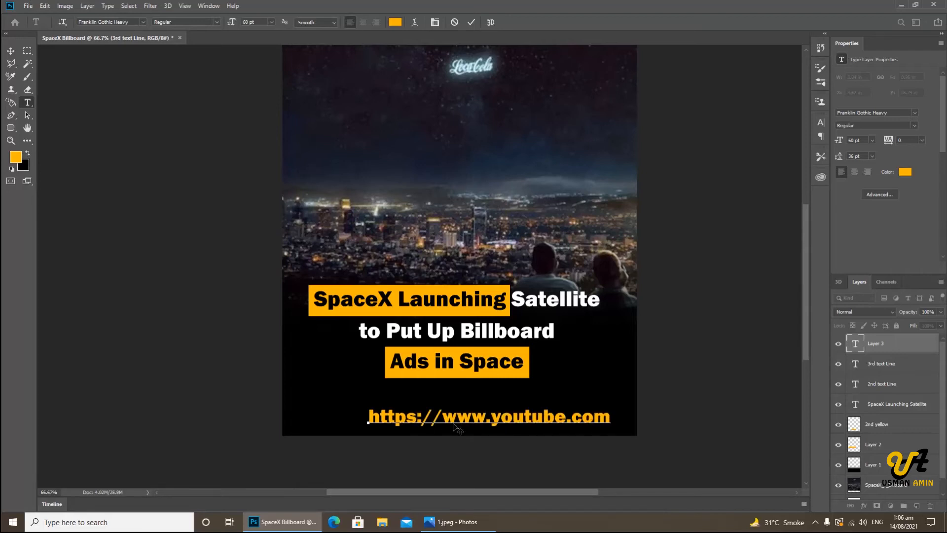
text(/UsmanAmin)
Set the whole YouTube URL line to the Franklin Gothic Book font at 30 pt
key(ctrl+a)
click(115, 21)
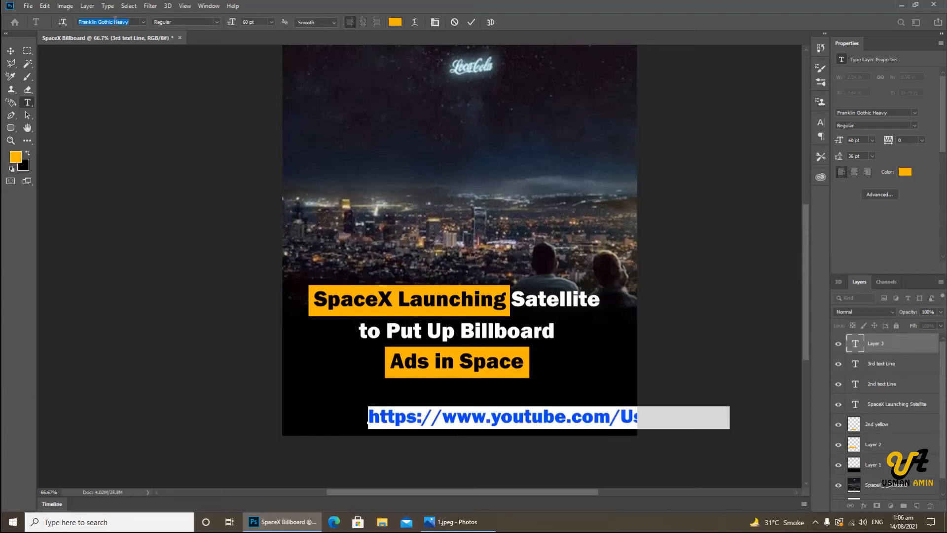
click(115, 21)
scroll(115, 21, up, 3)
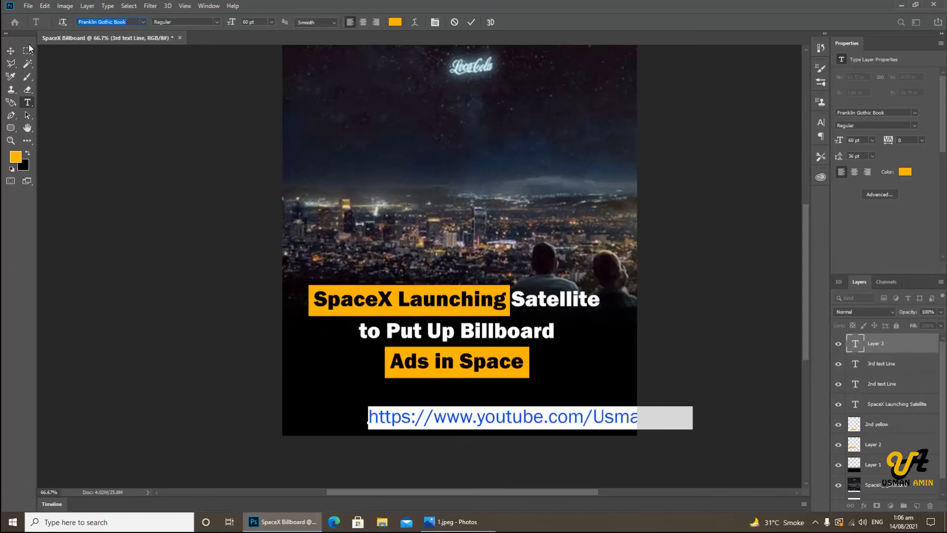
click(270, 22)
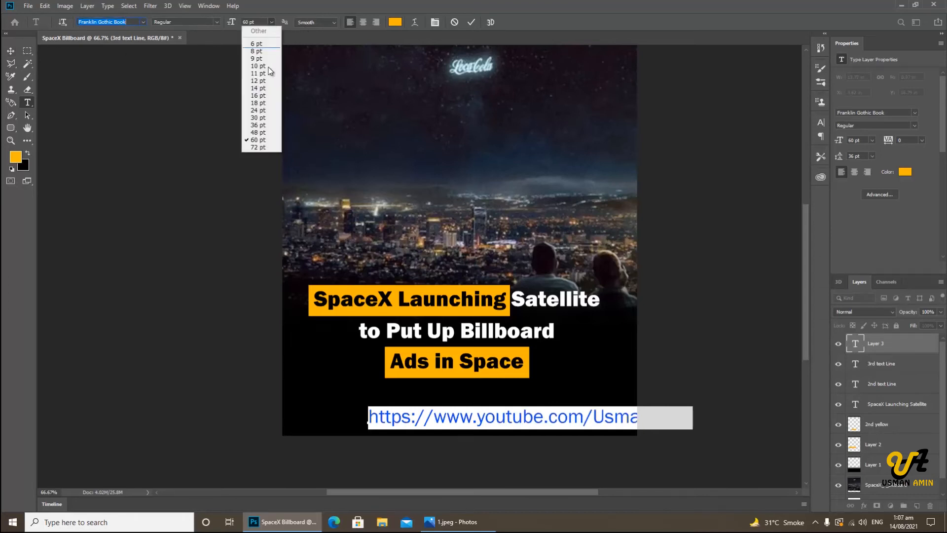
click(265, 88)
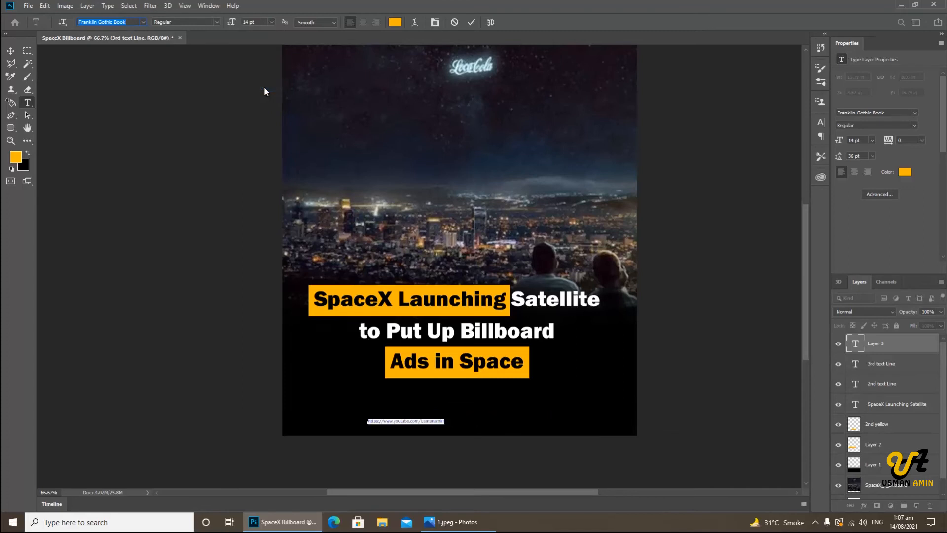
click(271, 22)
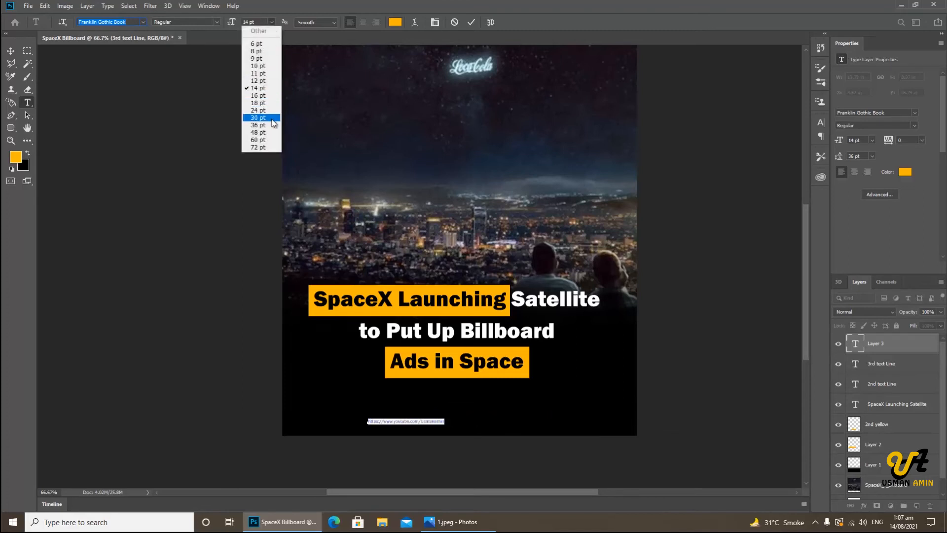
click(271, 117)
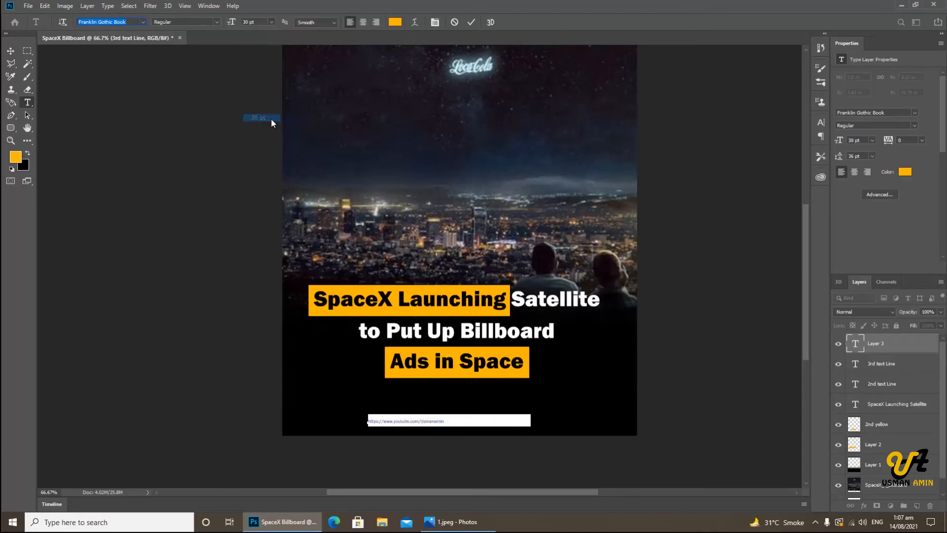
click(11, 51)
Move the YouTube URL line slightly down and centre it horizontally against the black fade on Layer 1
scroll(482, 414, up, 1)
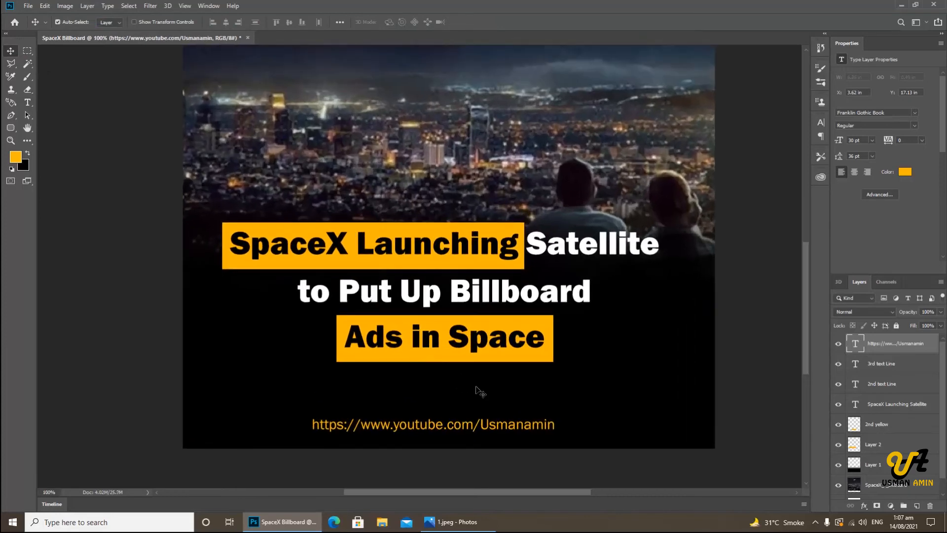
drag(485, 425, 487, 430)
ctrl+click(873, 466)
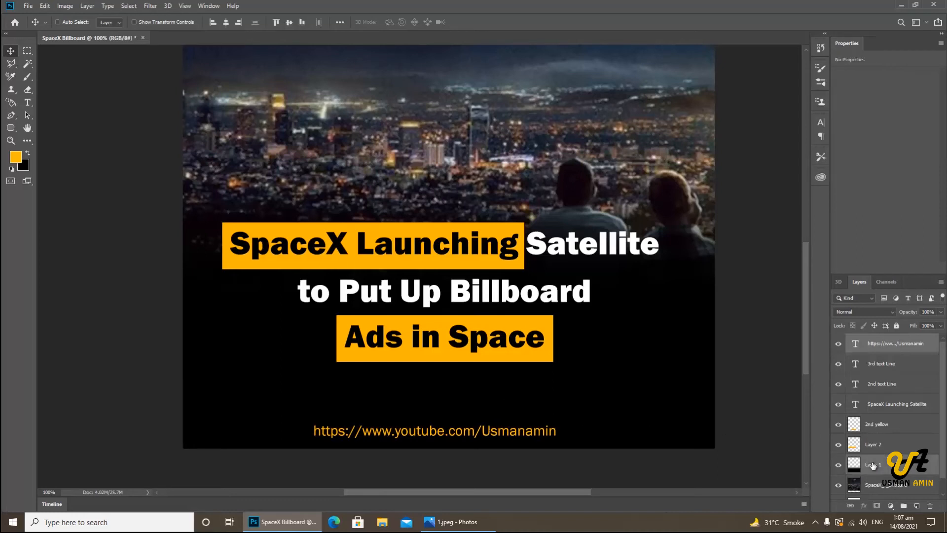
click(227, 23)
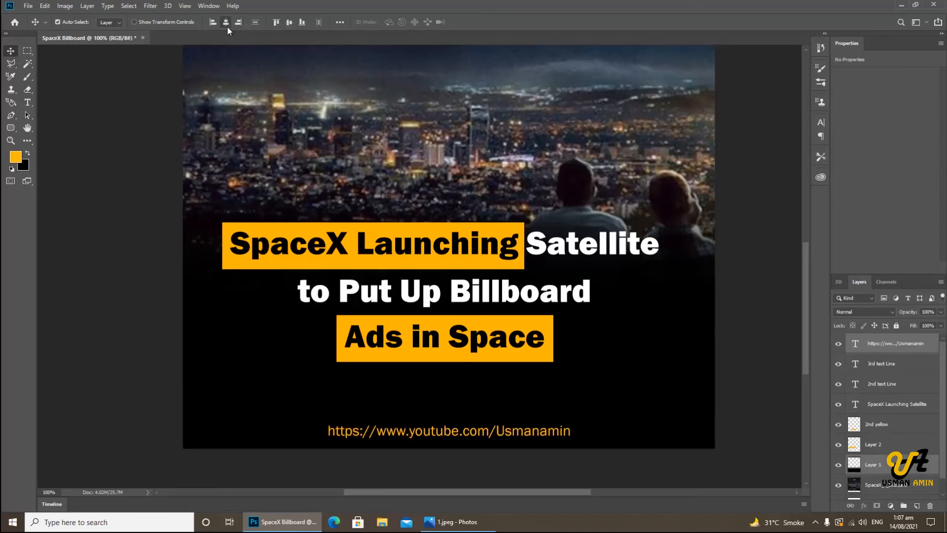
Place the personal logo PSD from the Startup Pakistan folder as an embedded object, scaled to about 1.88 in wide, in the poster's upper-left corner
drag(516, 183, 514, 208)
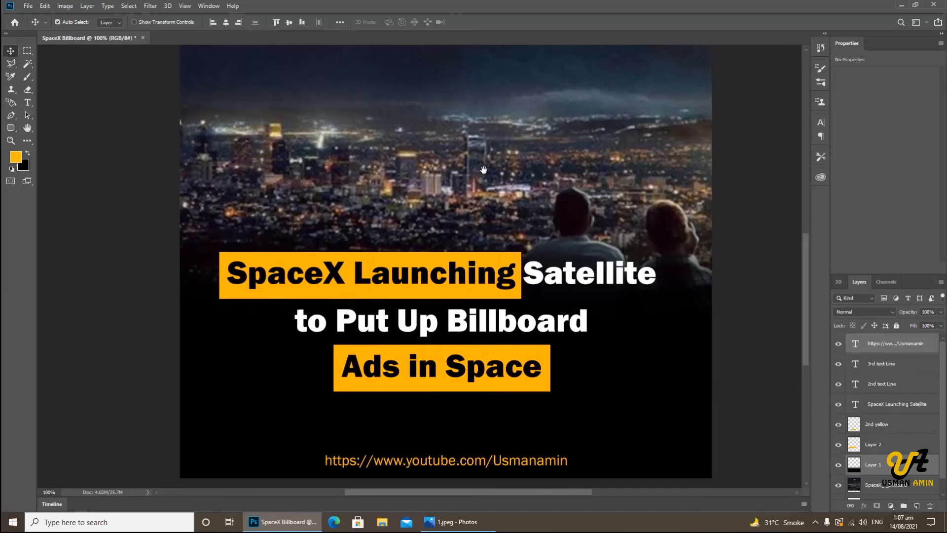
drag(484, 170, 496, 289)
key(ctrl+minus)
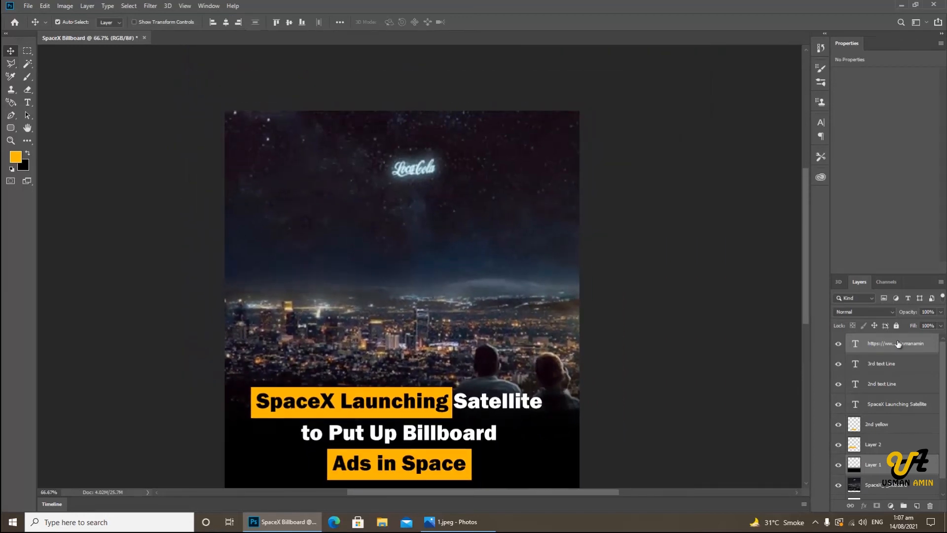
click(883, 347)
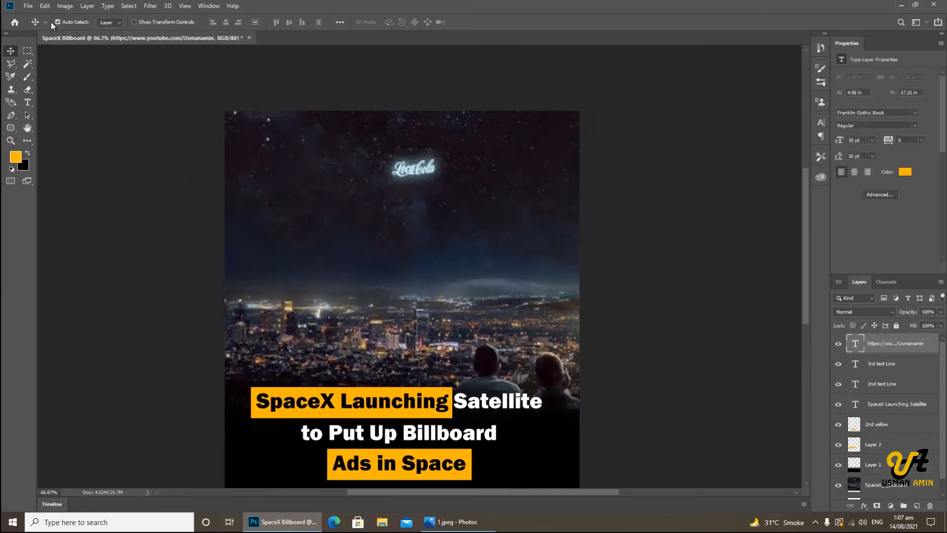
click(31, 7)
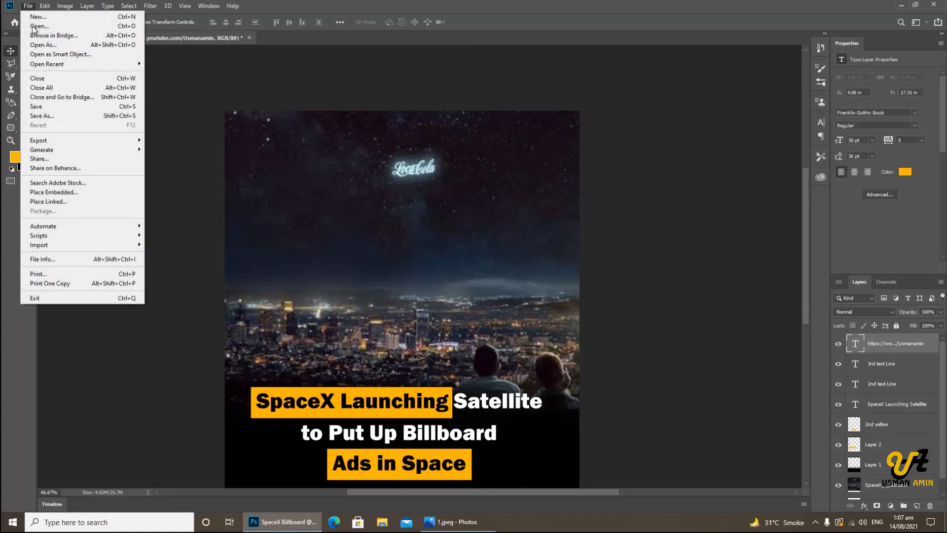
click(54, 192)
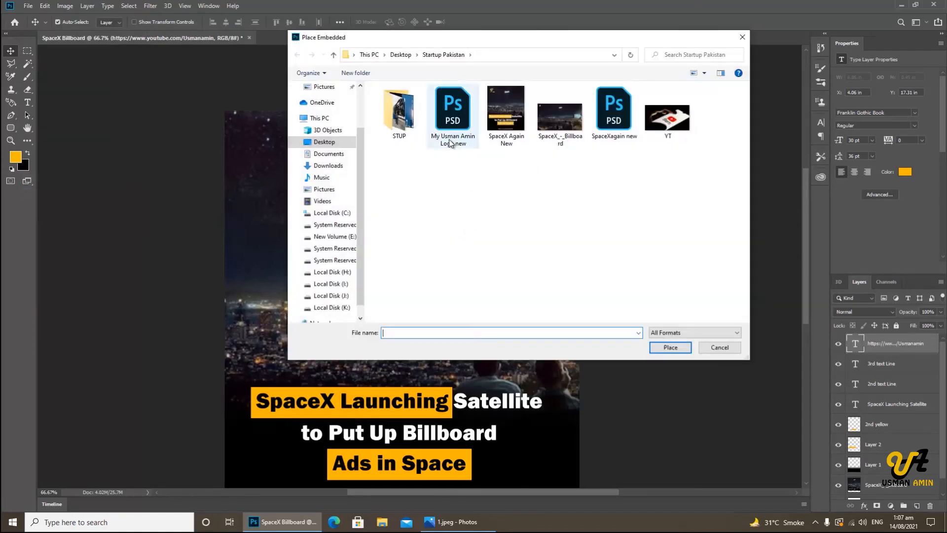
click(450, 143)
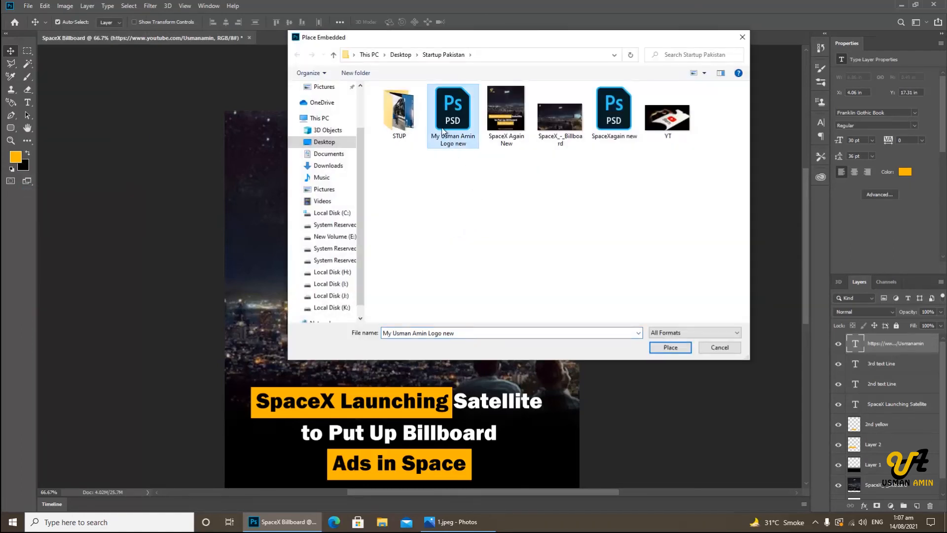
click(671, 348)
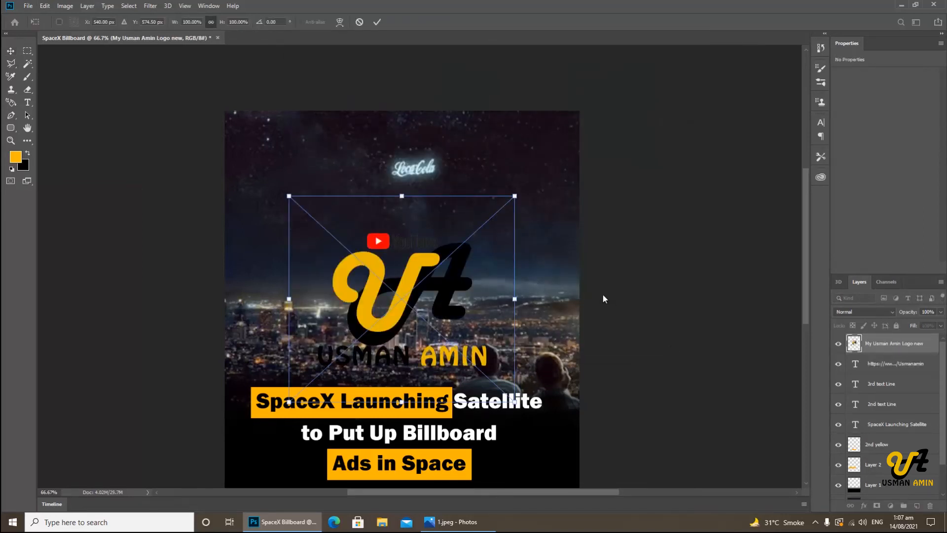
drag(514, 401, 266, 167)
key(Return)
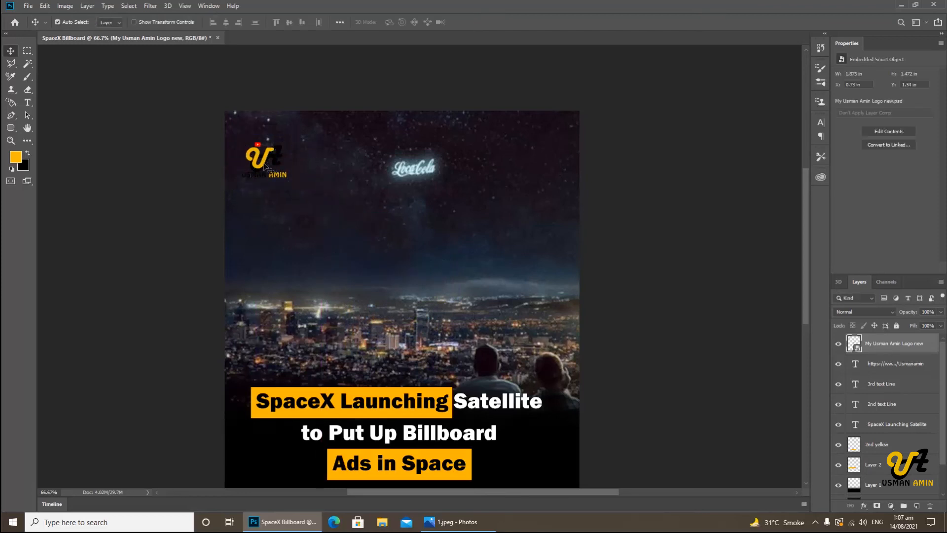
Rasterize the logo layer and apply a white Color Overlay with Normal blending at 100% opacity
right_click(886, 348)
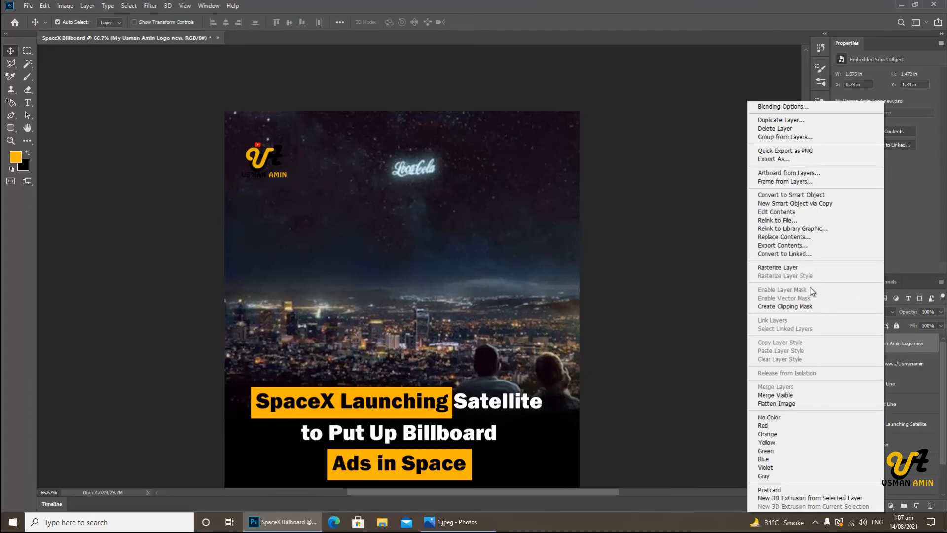
click(809, 268)
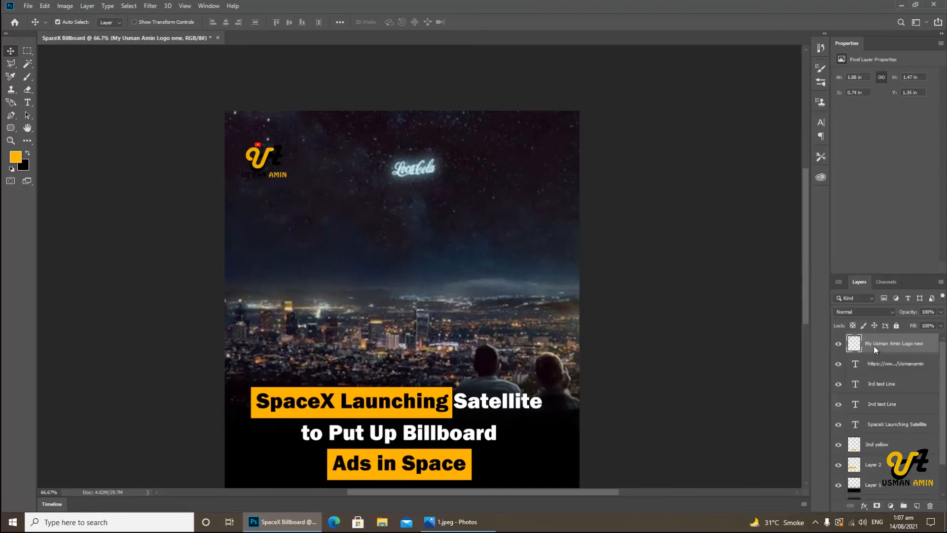
right_click(875, 347)
click(775, 109)
click(476, 374)
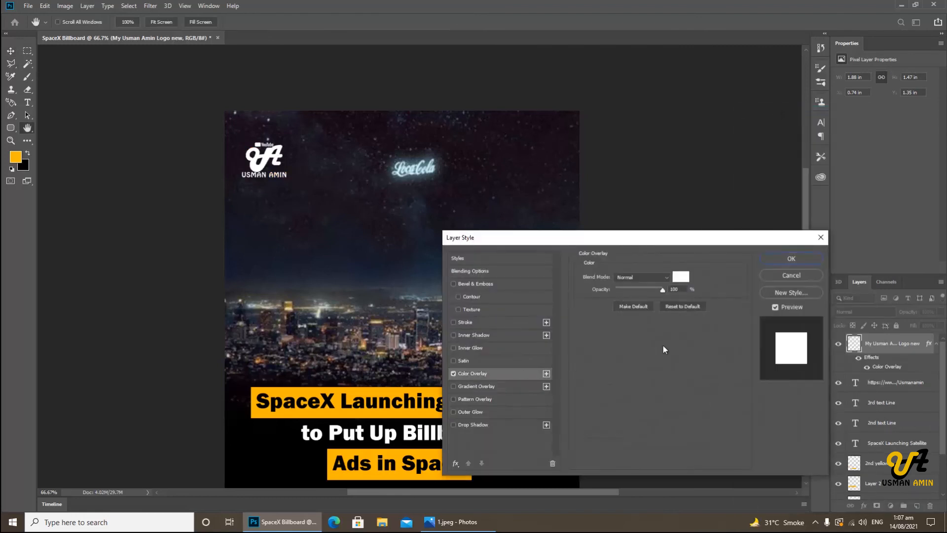
click(791, 258)
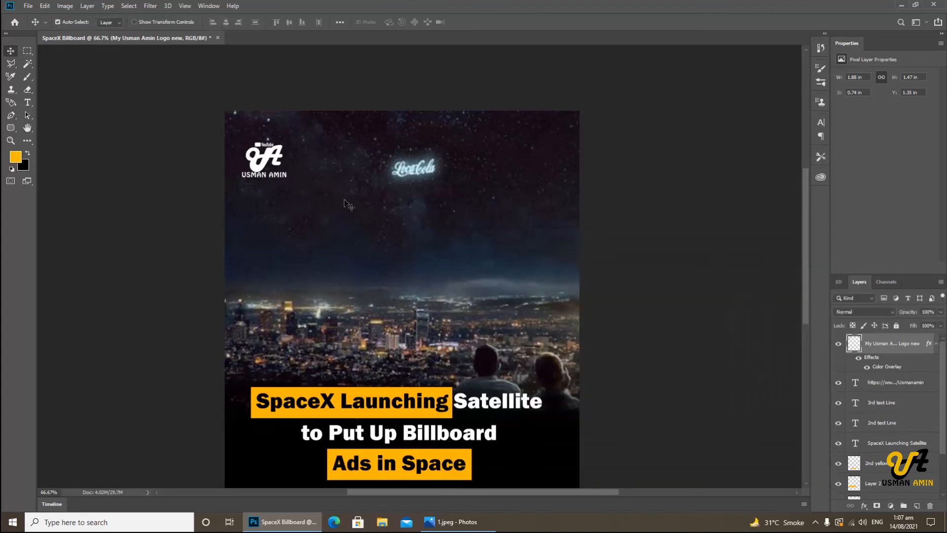
Move the white logo straight up to a vertical position of 0.44 in, near the poster's upper edge
ctrl+click(254, 171)
ctrl+click(254, 171)
drag(284, 151, 278, 186)
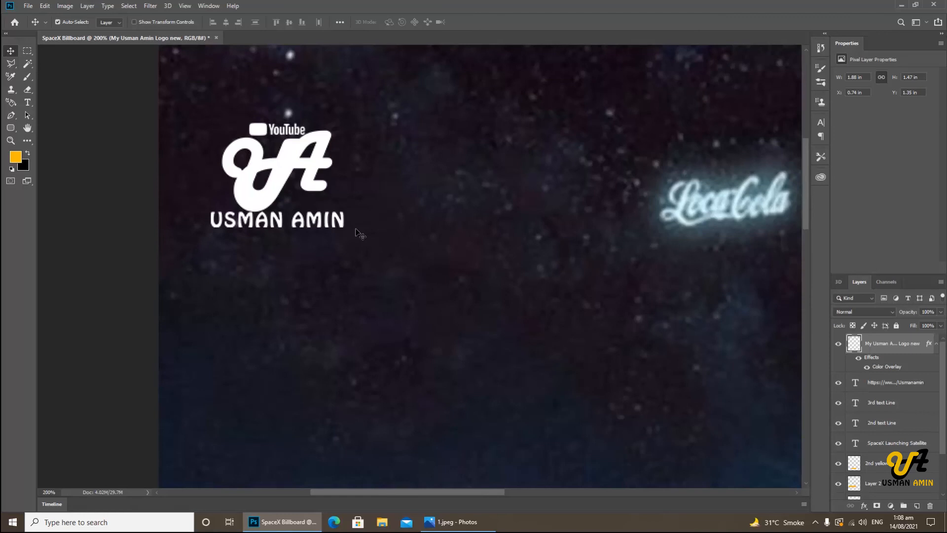
key(alt+space)
alt+click(332, 219)
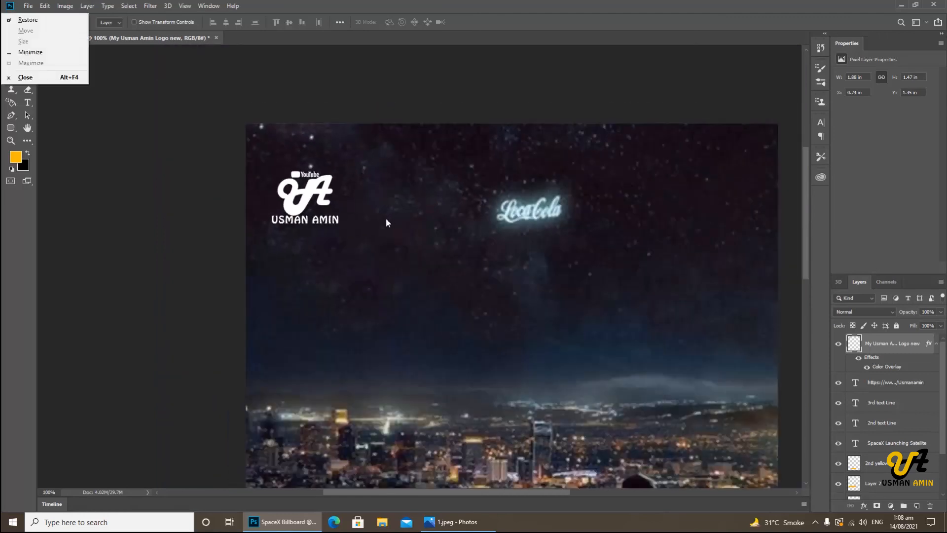
click(309, 197)
drag(310, 180, 307, 168)
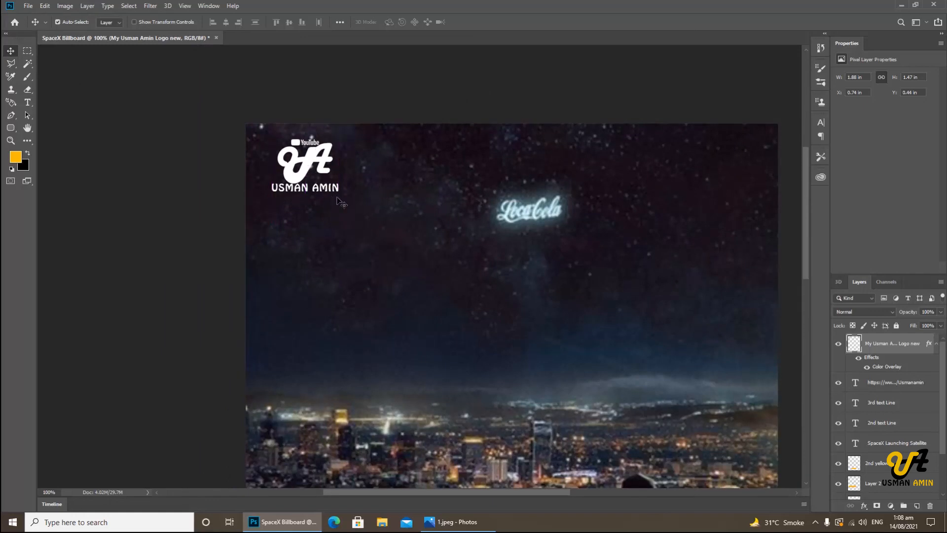
Save the poster as the JPEG "SpaceX Billboard" with quality 12 (Maximum) and Progressive format, and open the saved image from its folder
key(alt+space)
alt+click(413, 232)
drag(456, 295, 459, 234)
alt+click(452, 229)
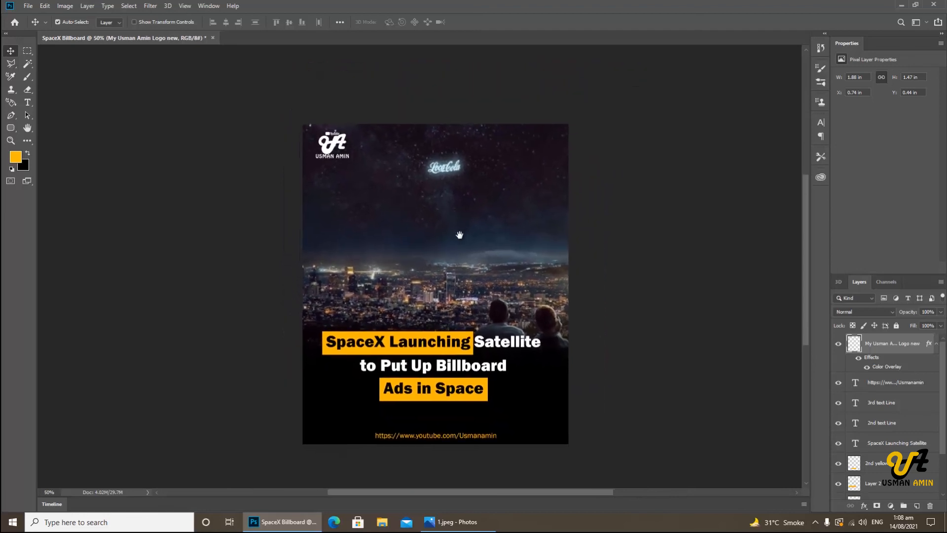
ctrl+click(460, 235)
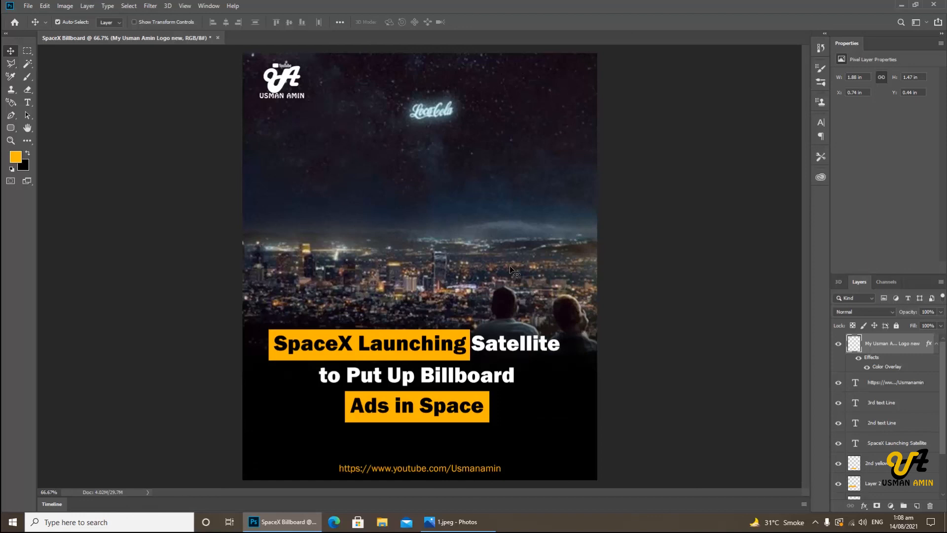
click(28, 6)
click(63, 117)
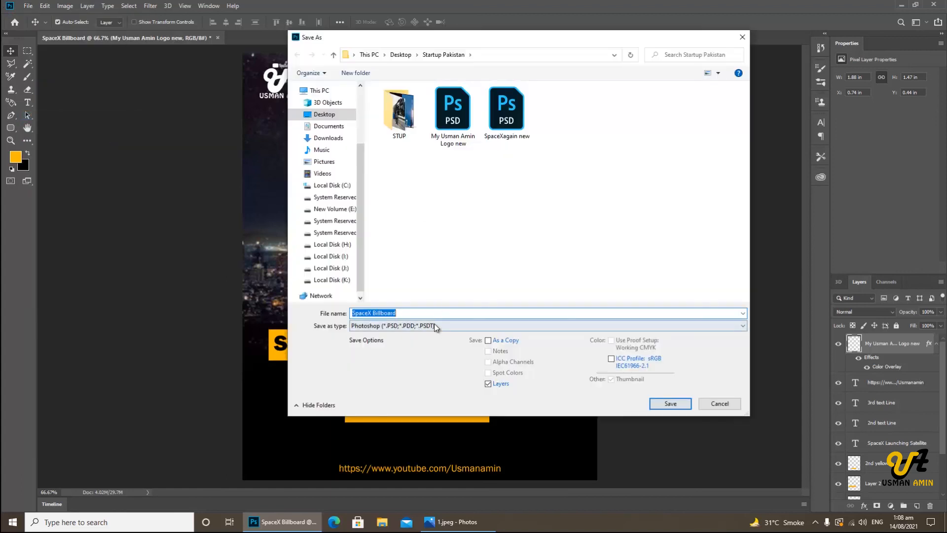
click(431, 312)
click(445, 326)
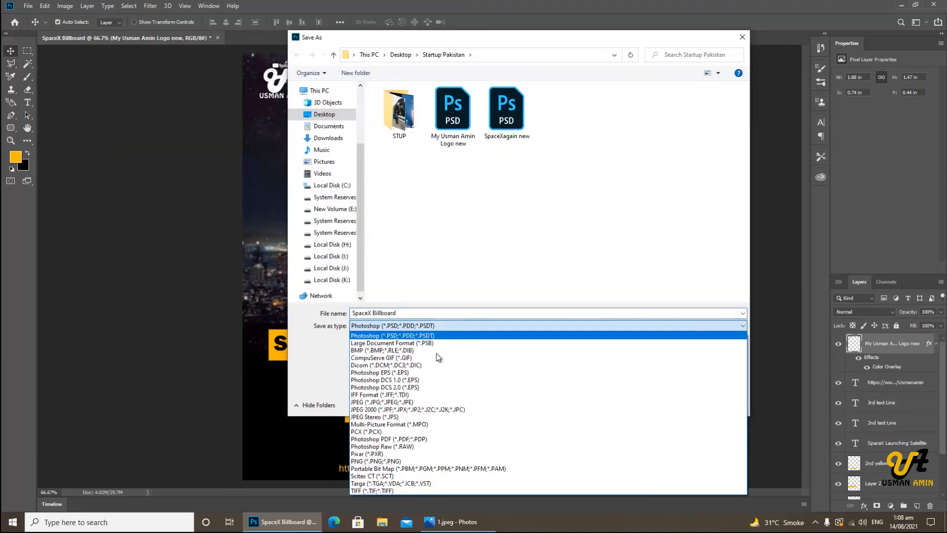
click(422, 402)
click(679, 409)
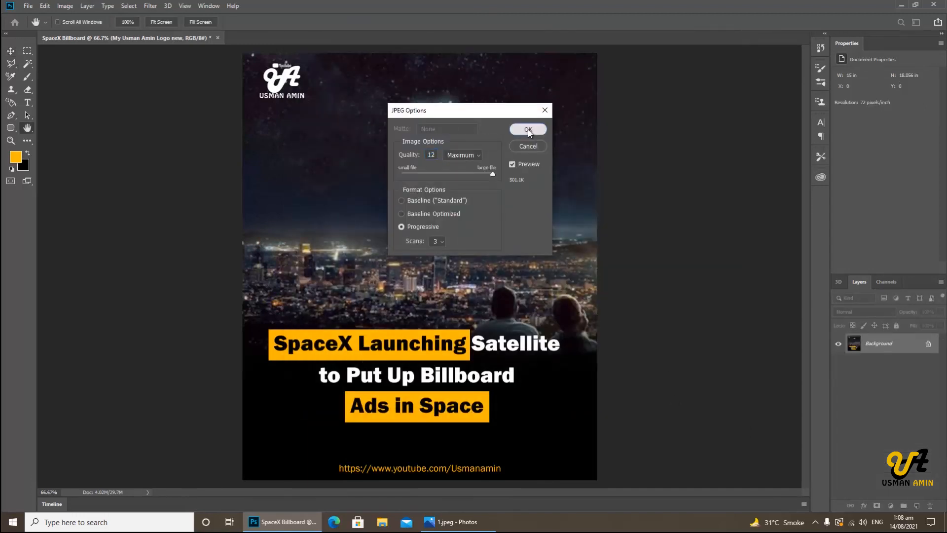
click(528, 129)
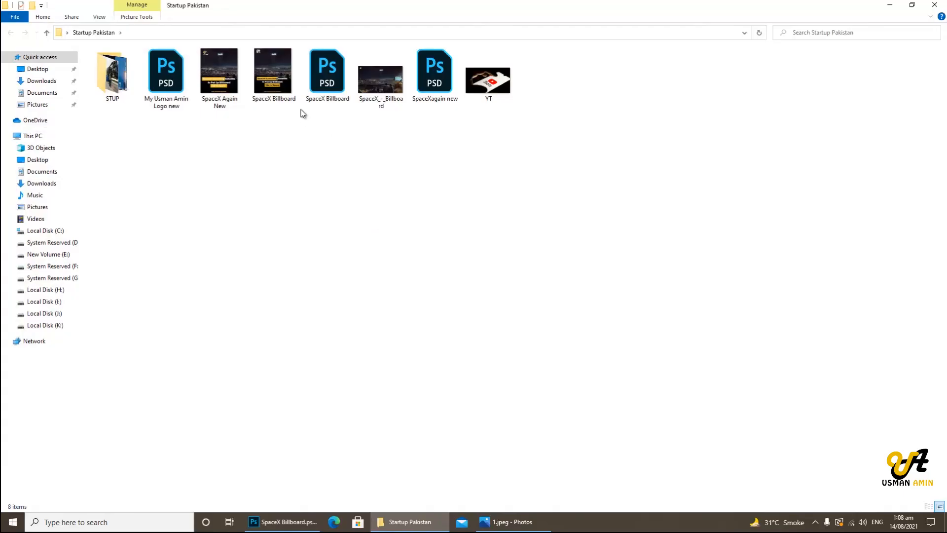
double_click(272, 79)
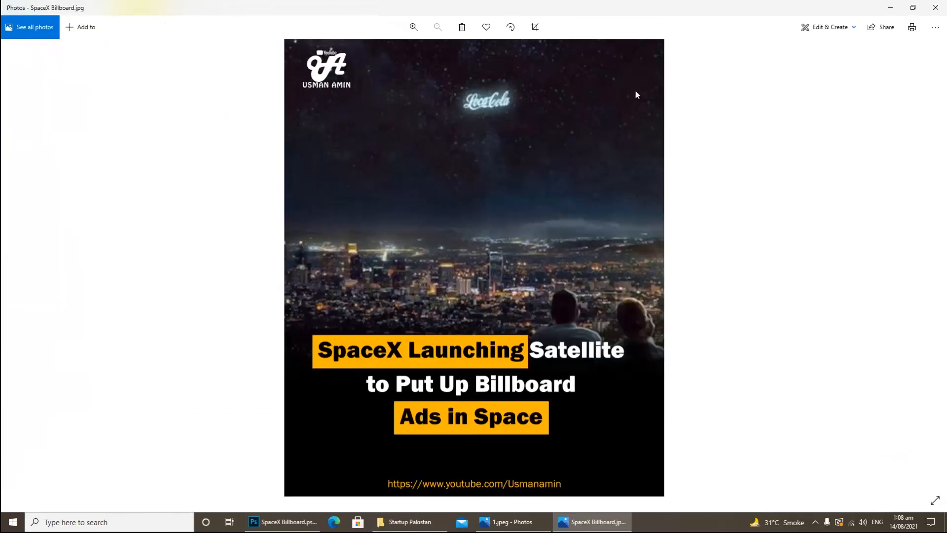